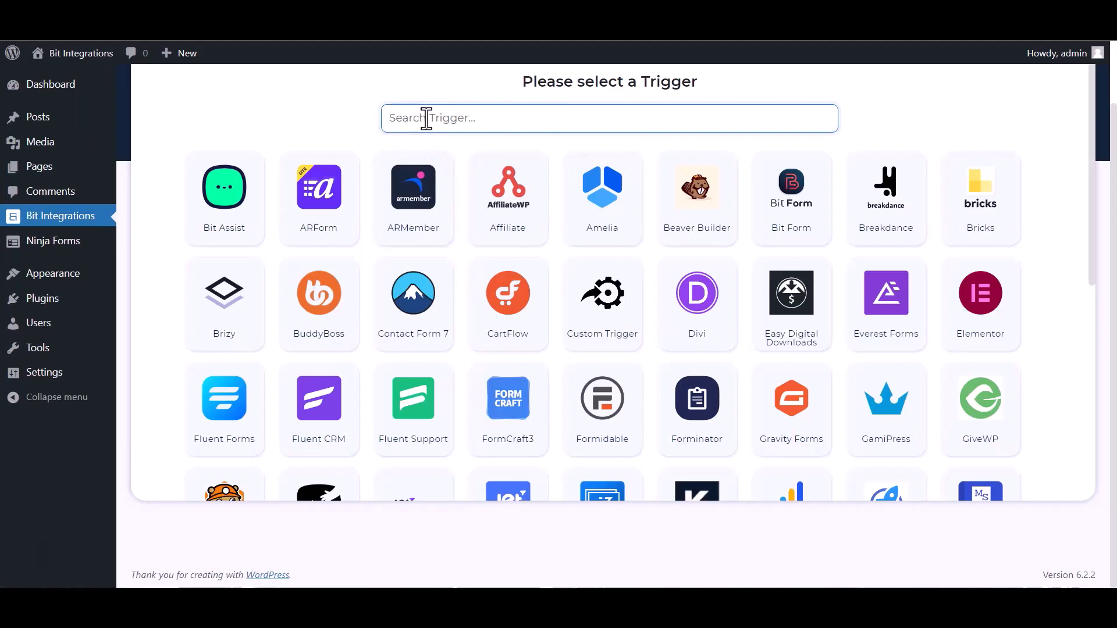
Set Ninja Forms' Contact Me form as the trigger and continue to action selection.
text(n)
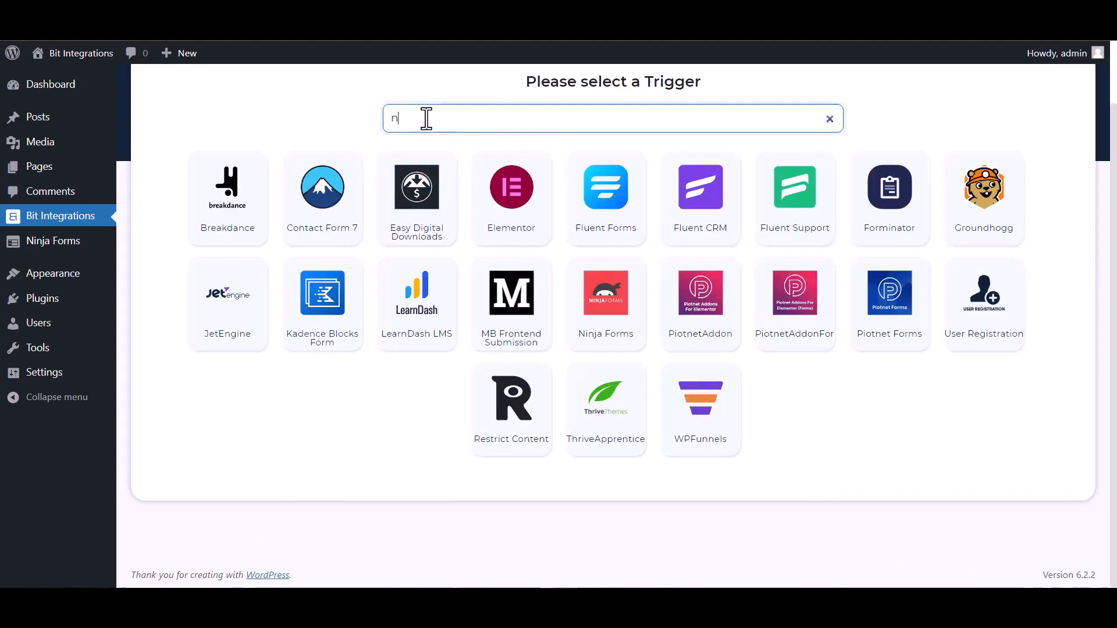
text(in)
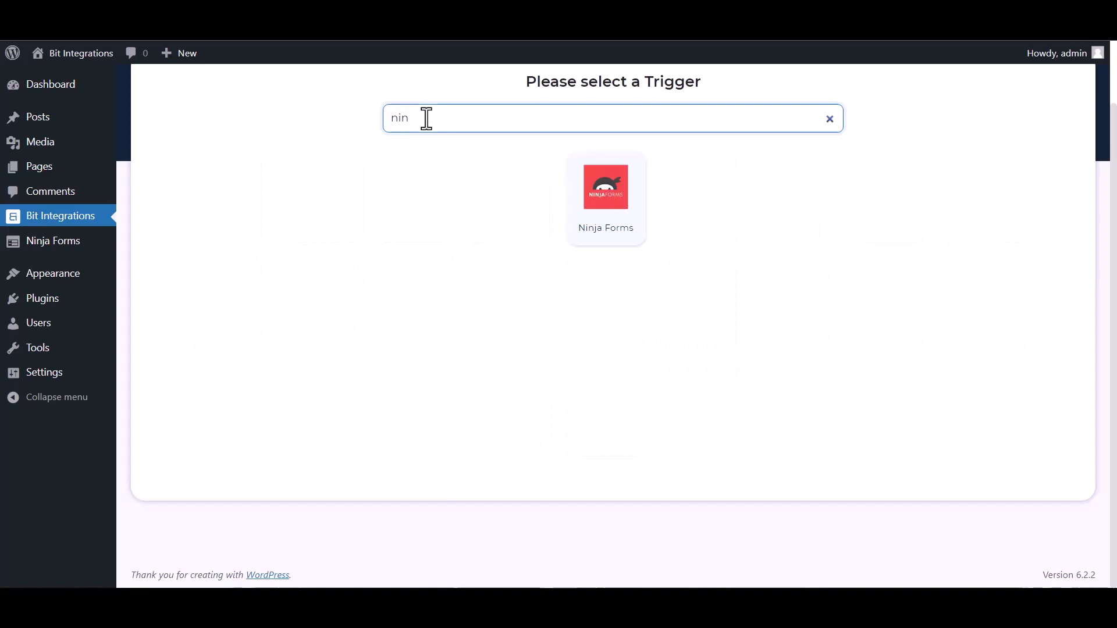
click(609, 207)
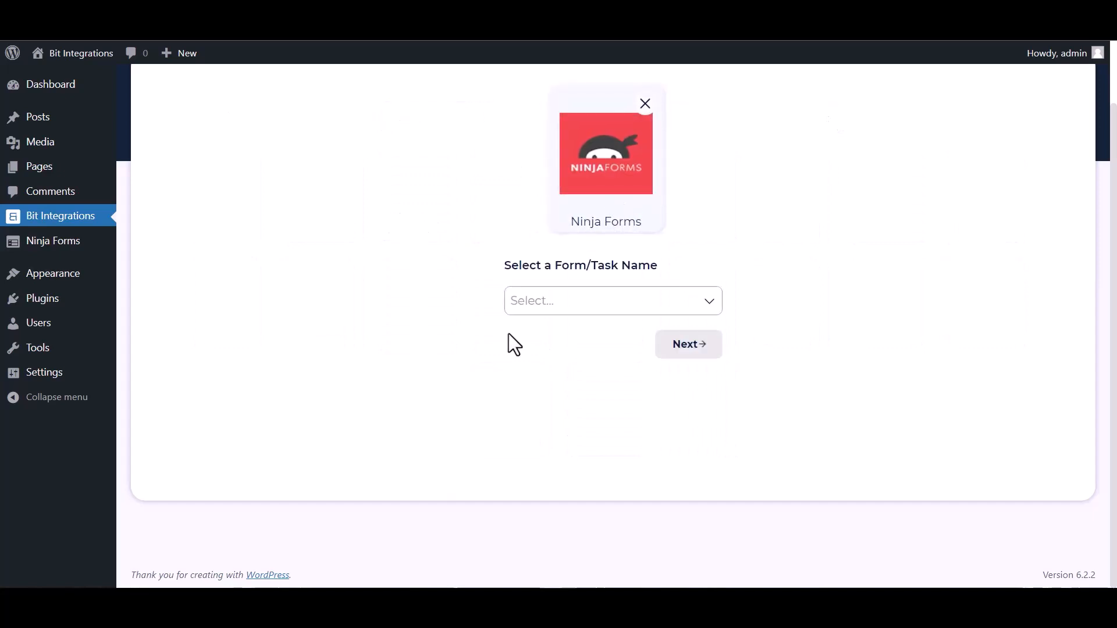
click(553, 303)
click(571, 329)
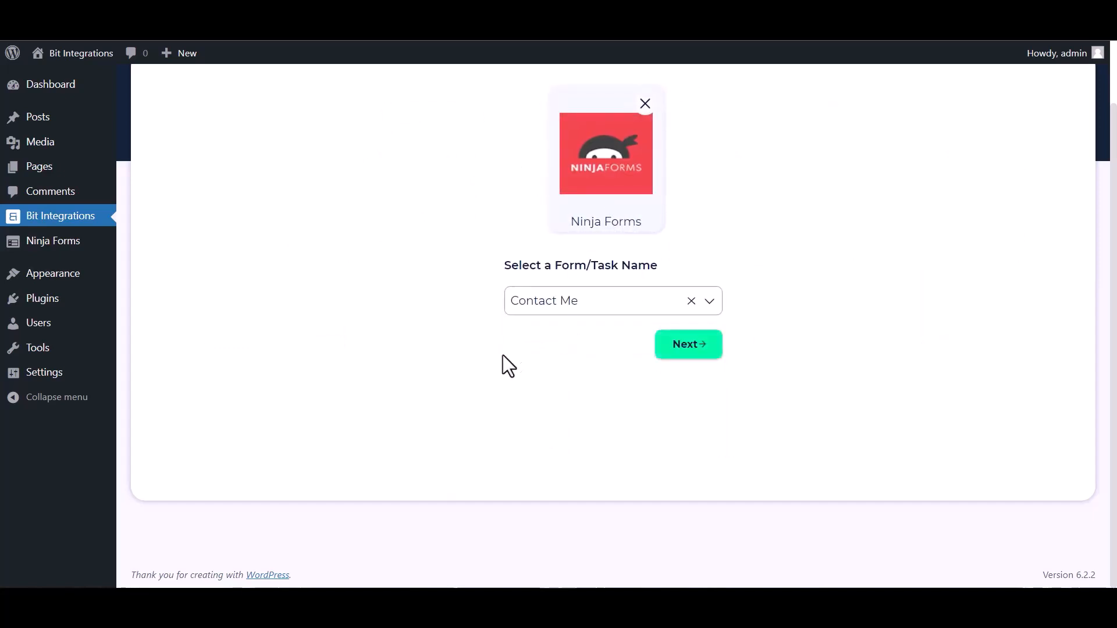
click(665, 352)
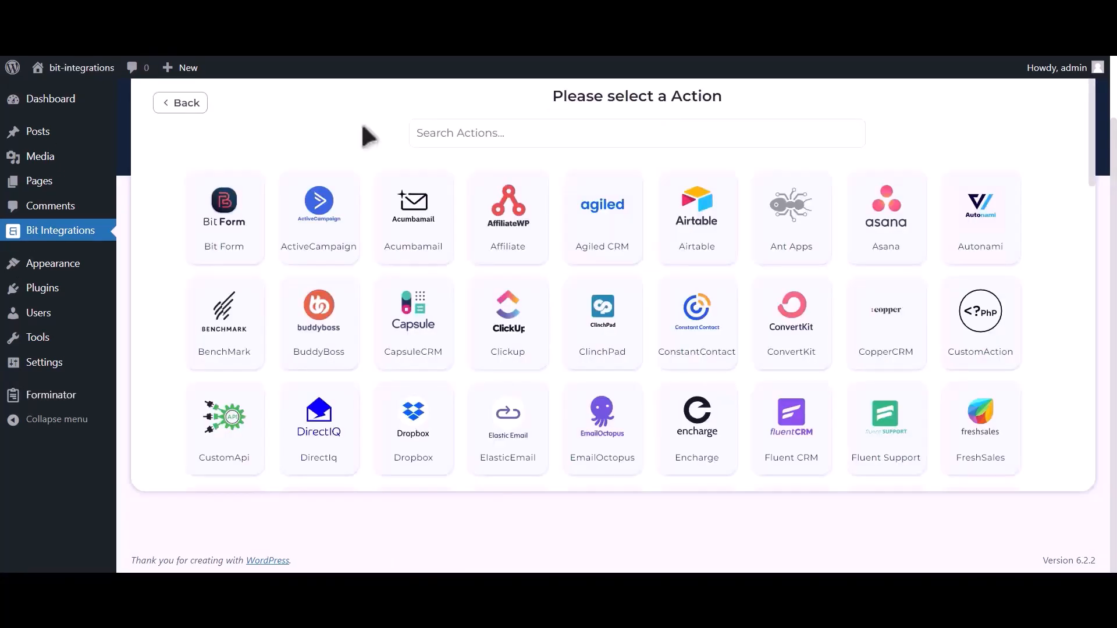
Choose Google Calendar as the action and open the Google API Console link for credentials.
click(490, 133)
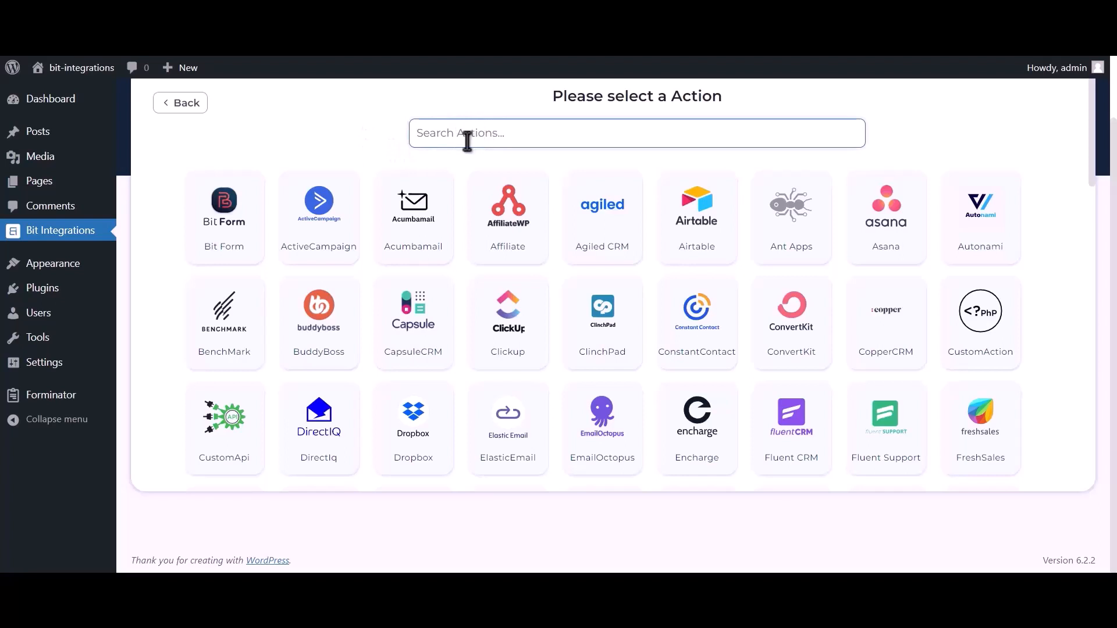
text(googl)
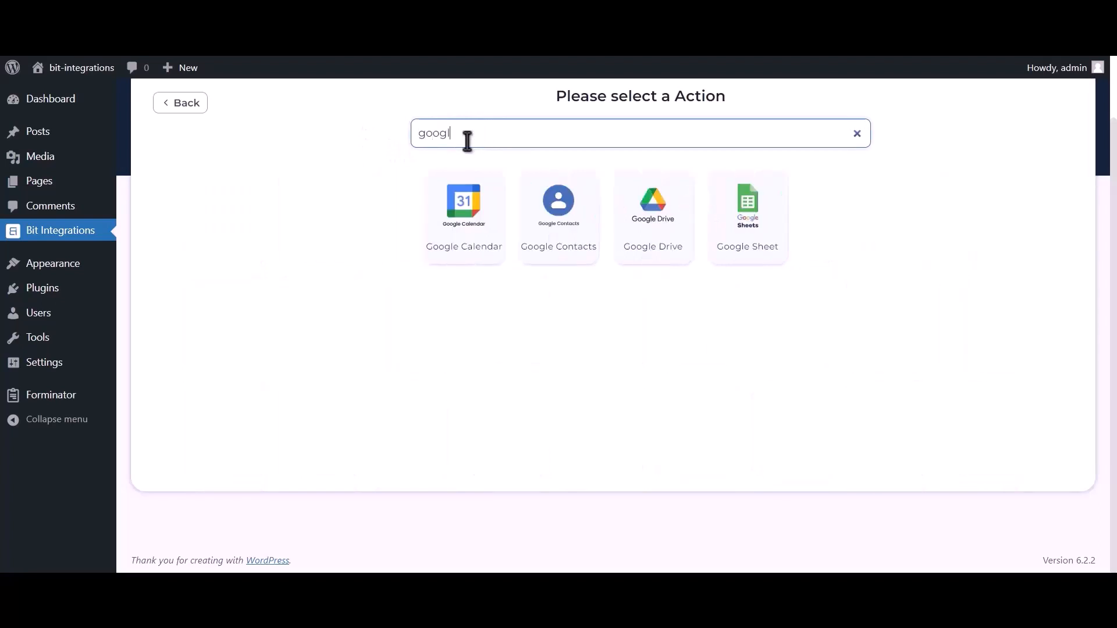
text(e cale)
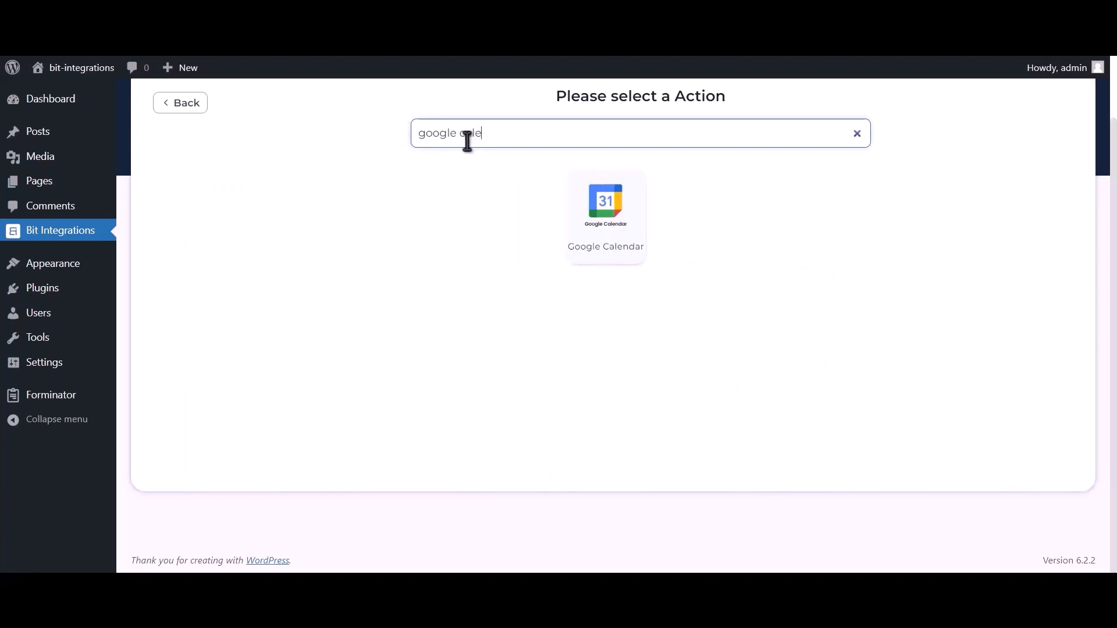
text(ndar)
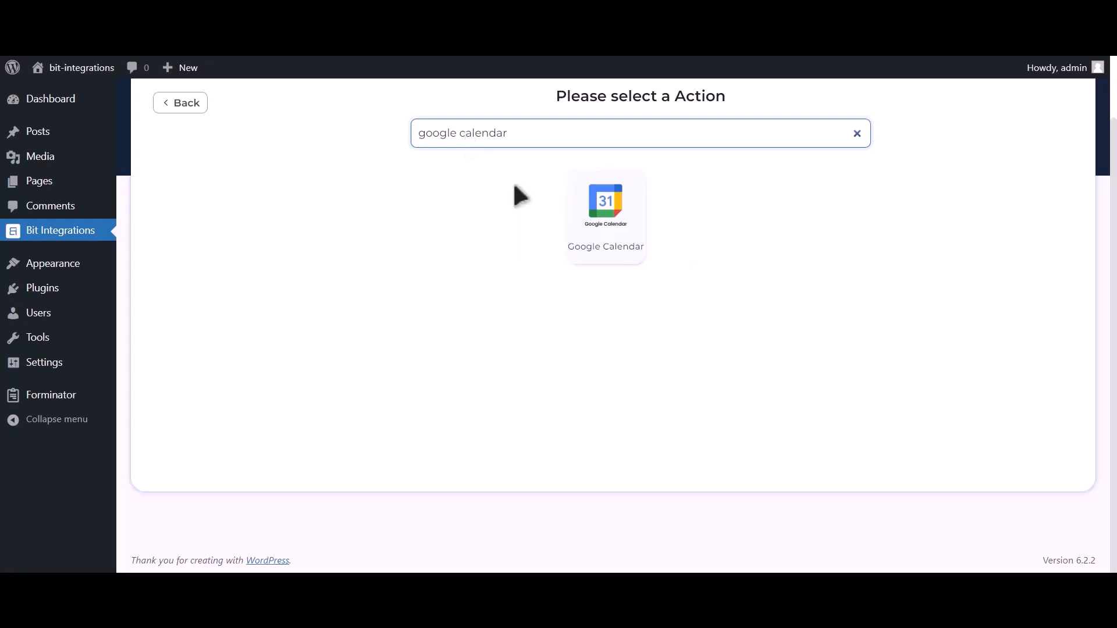
click(621, 242)
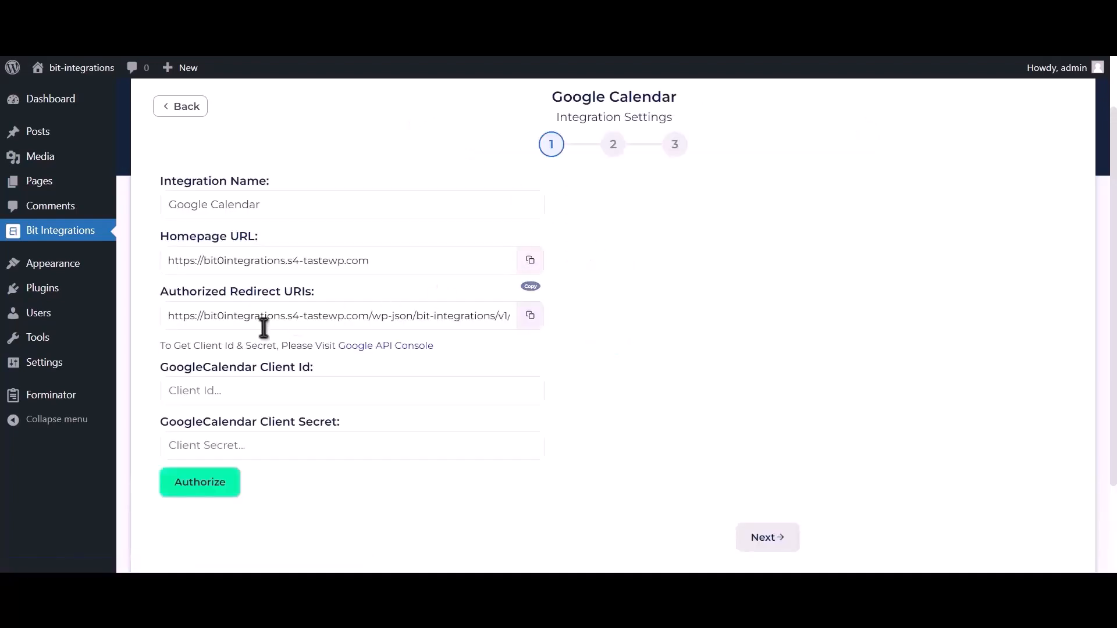
drag(159, 345, 334, 346)
click(377, 348)
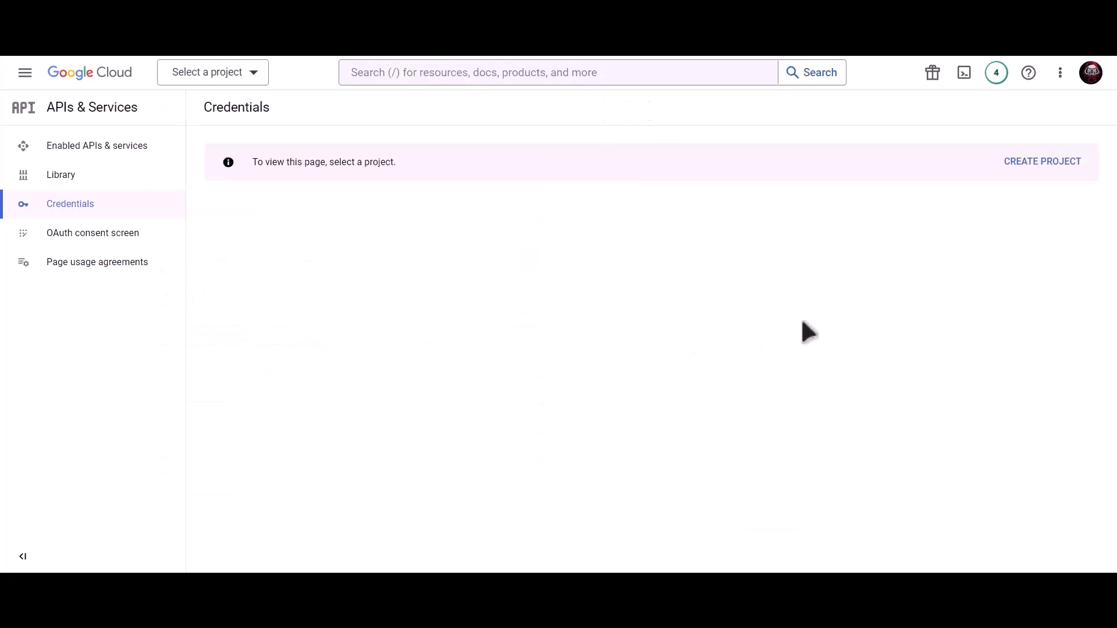
Create a new Google Cloud project named 'Bit Integrations'.
click(1030, 163)
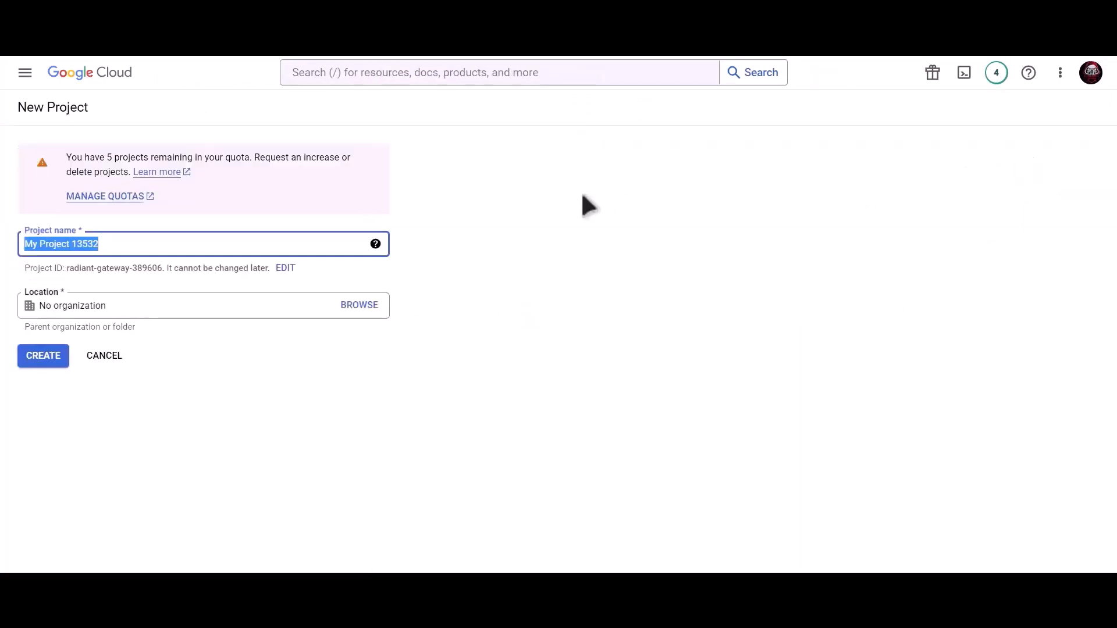
text(B)
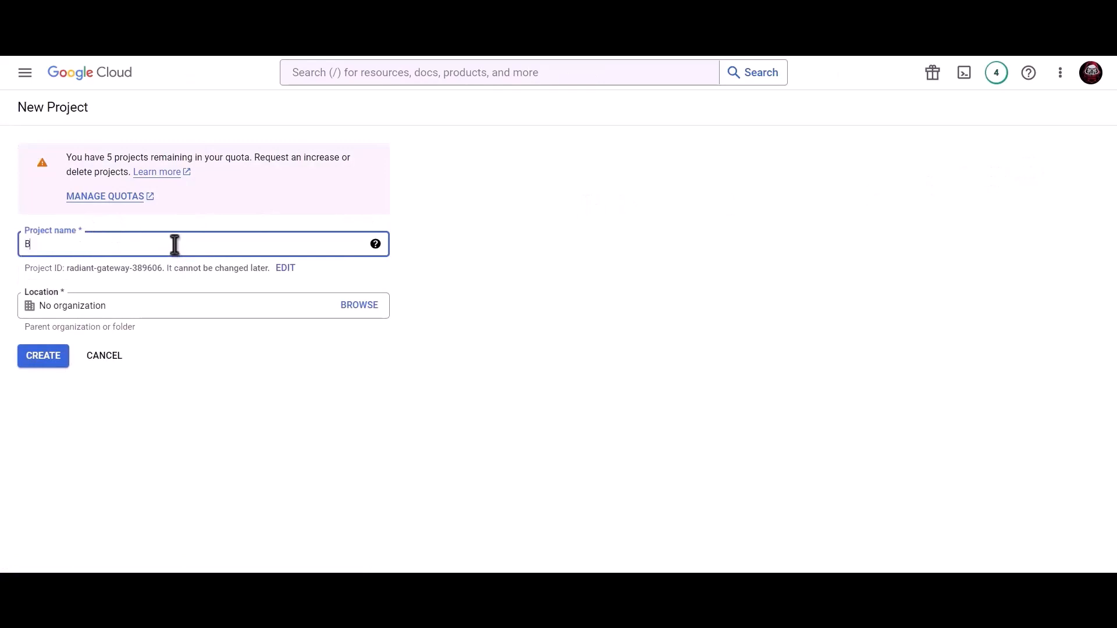
text(it Integrations)
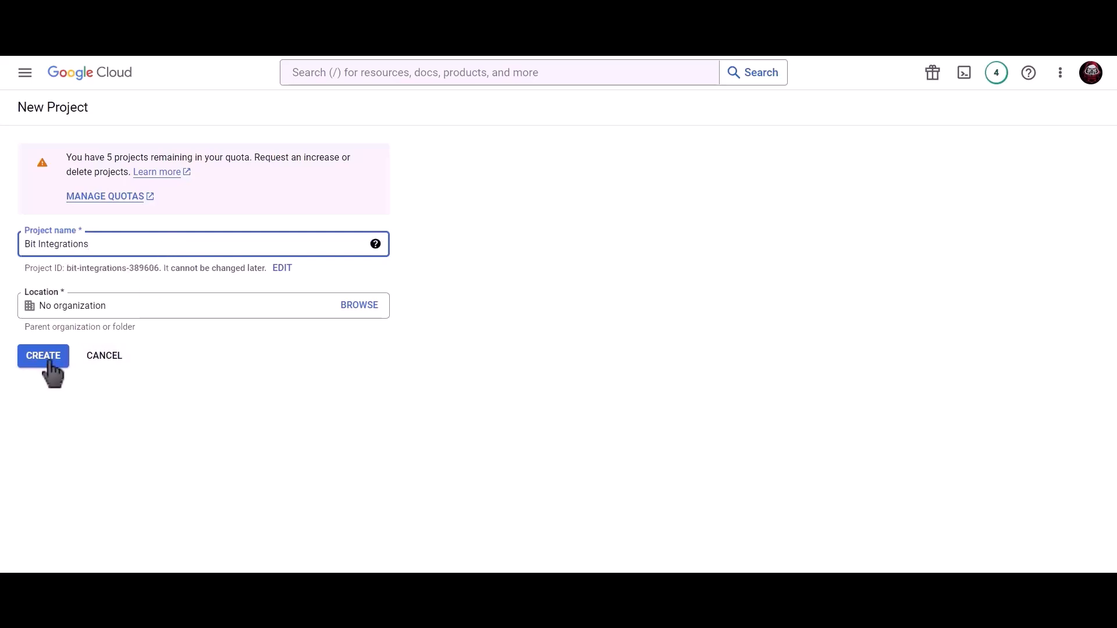
click(50, 363)
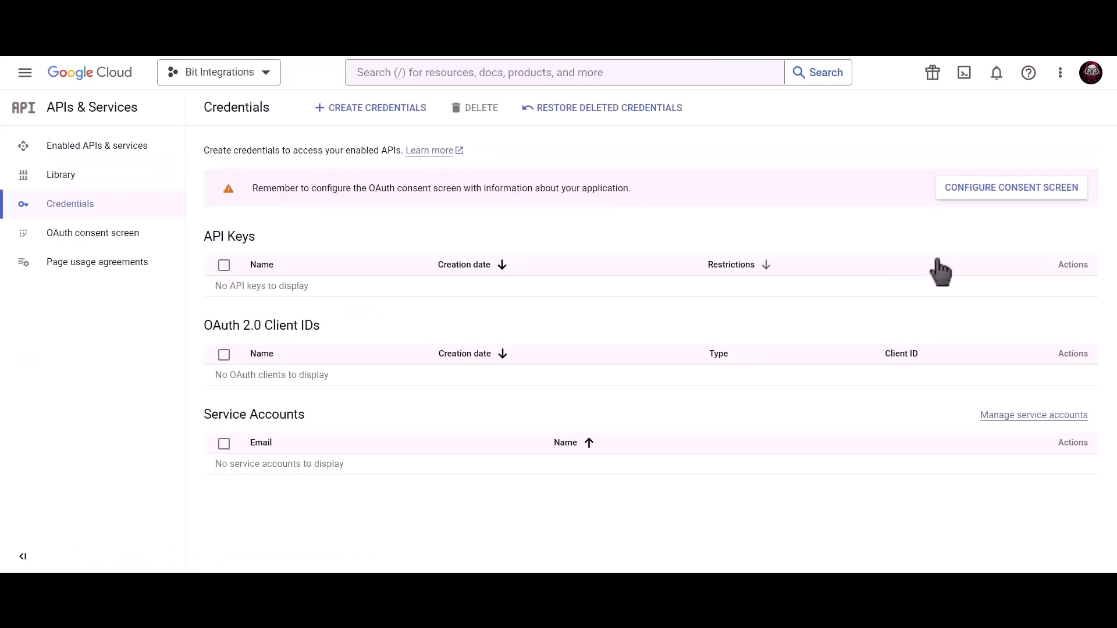
Start an OAuth consent screen with the External user type.
click(968, 192)
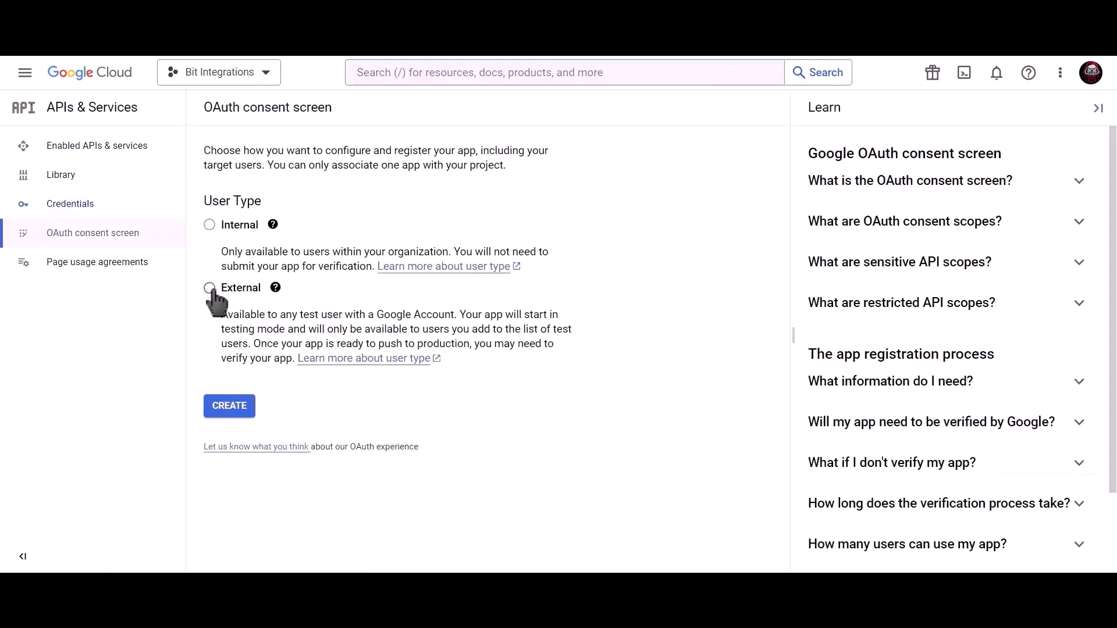
click(210, 288)
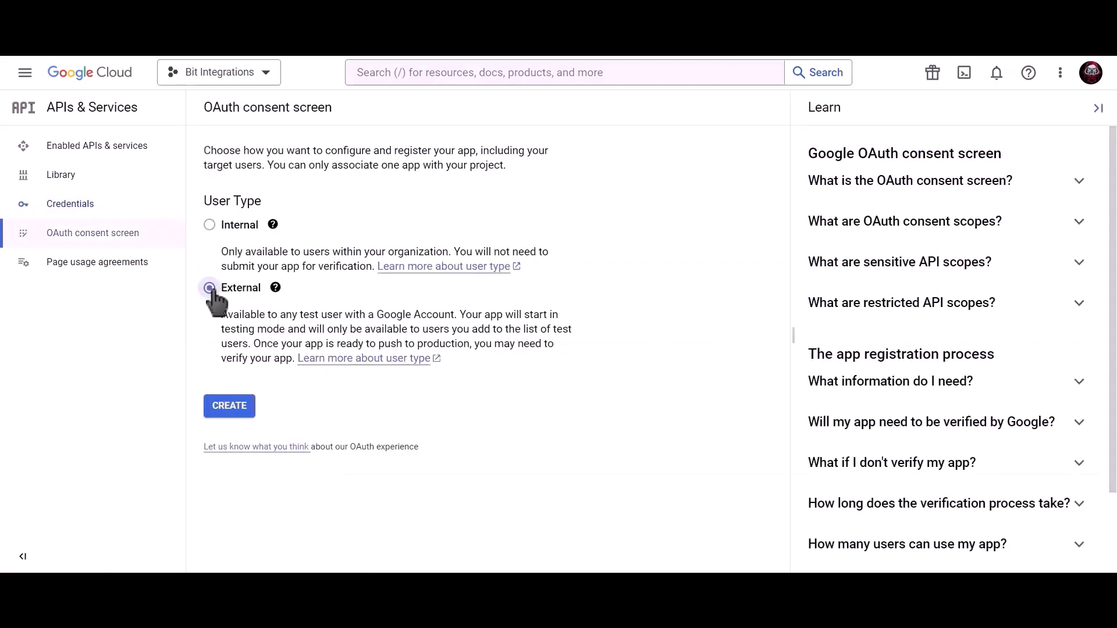
click(235, 414)
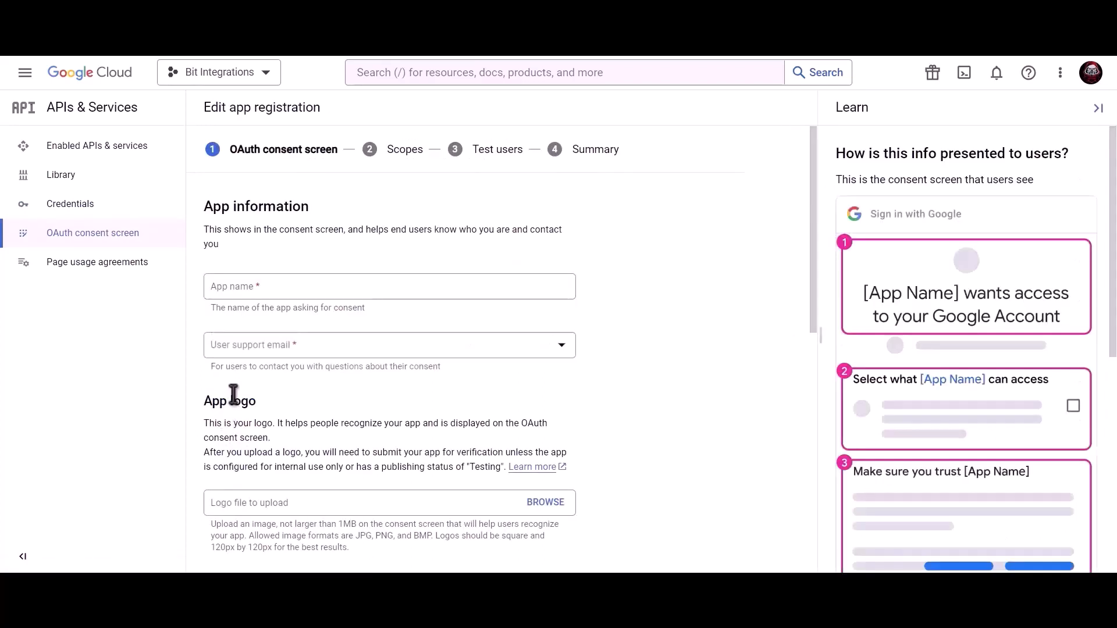
Fill in app name 'Bit Integrations', the support e-mail and developer contact e-mail, and save.
click(304, 289)
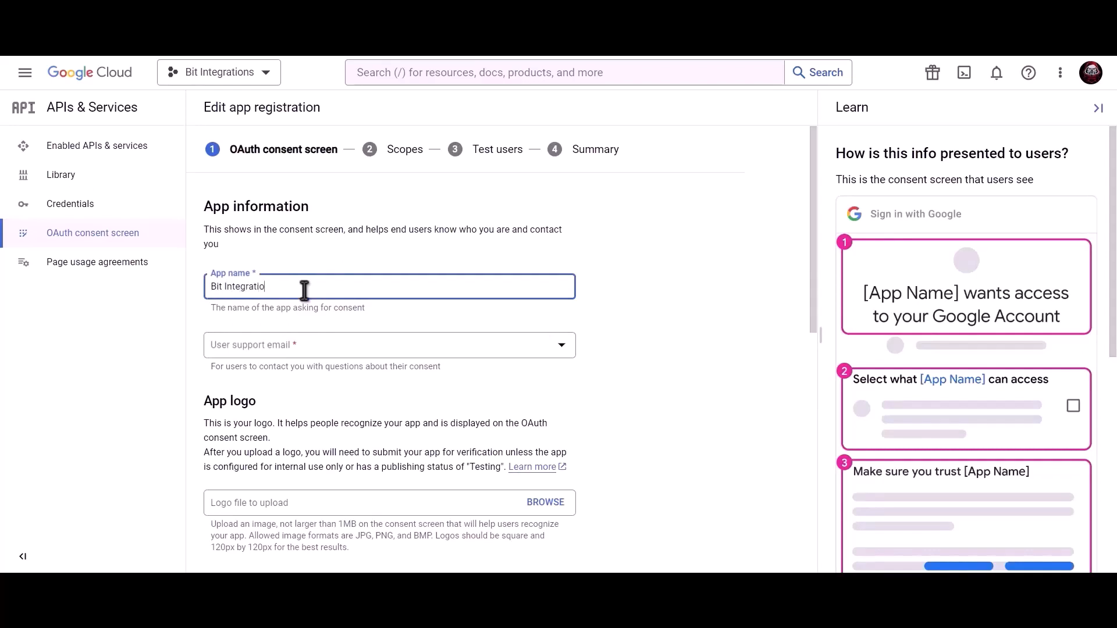
click(302, 351)
click(307, 356)
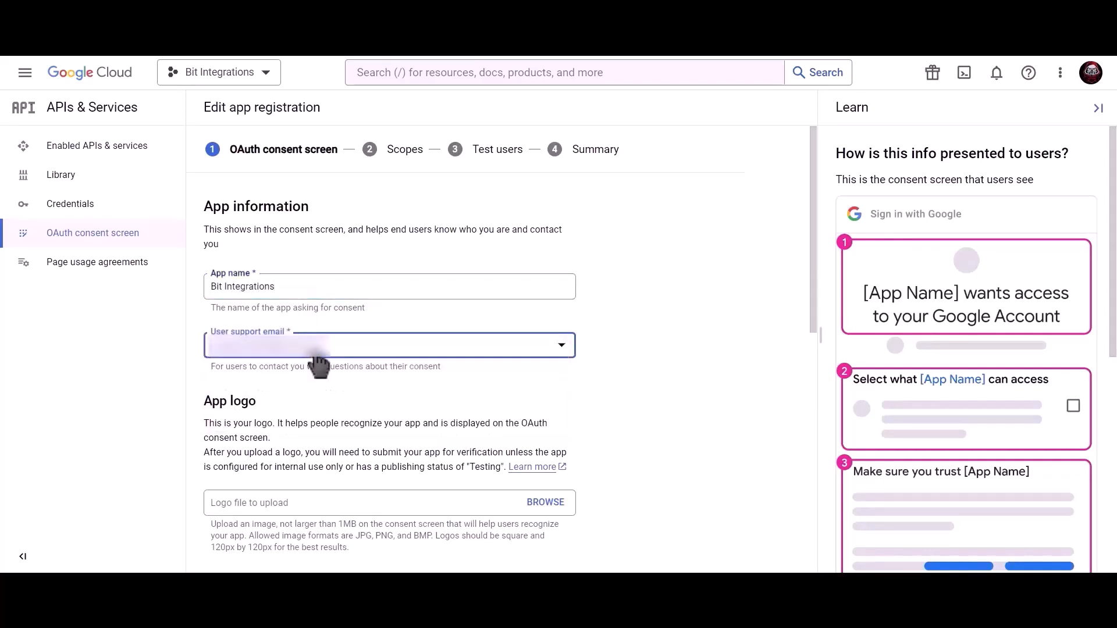
scroll(391, 371, down, 9)
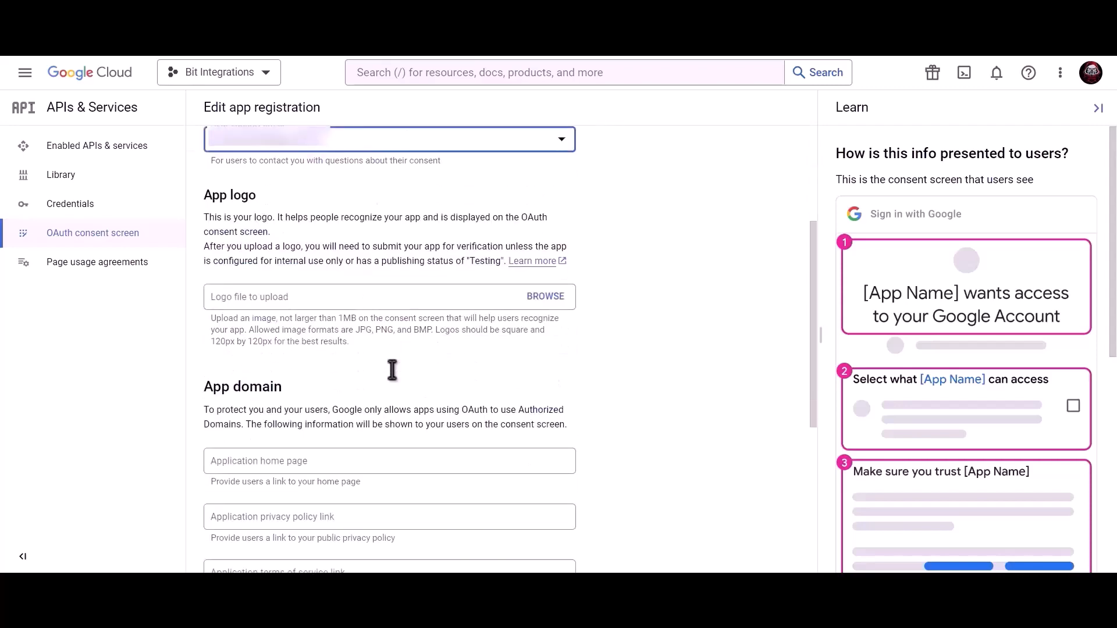
click(320, 487)
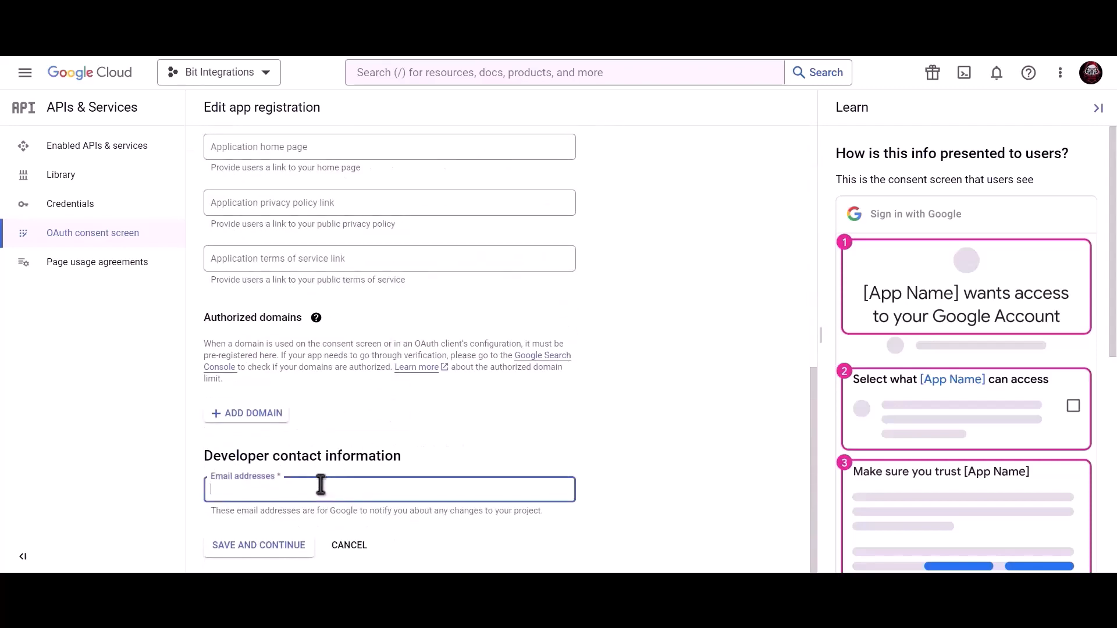
key(ctrl+v)
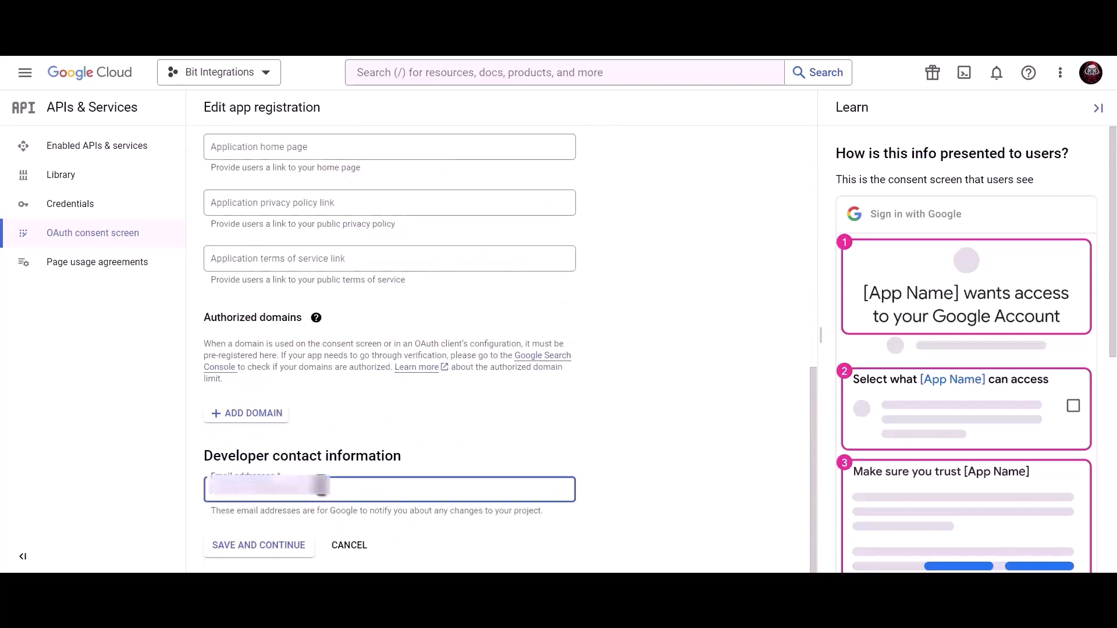
click(269, 553)
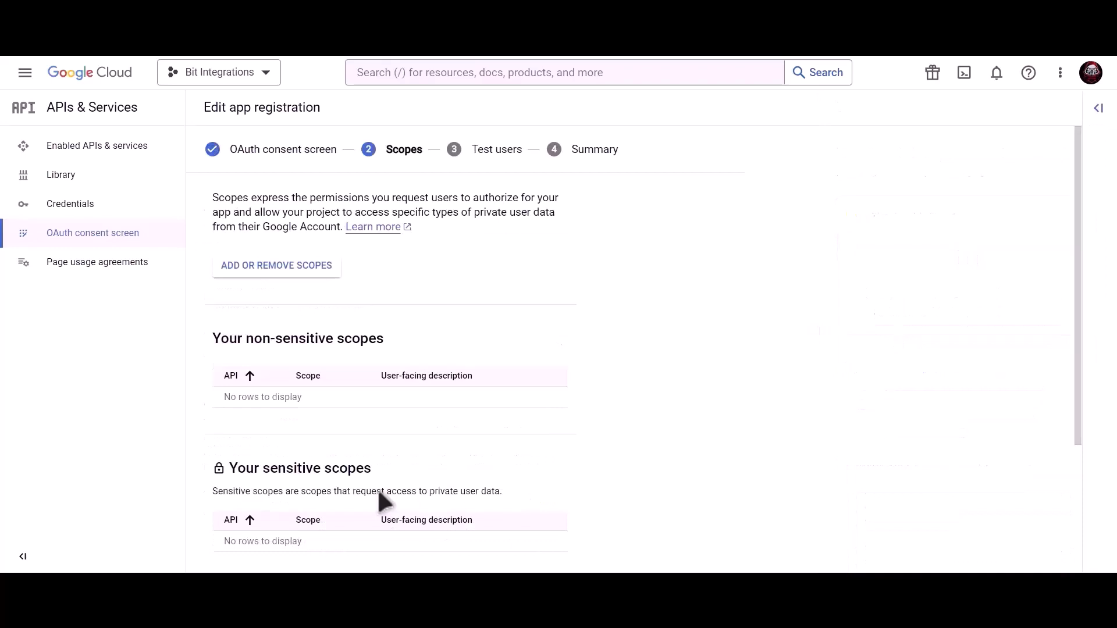
Save the Scopes and Test users pages unchanged and return to the consent screen overview.
scroll(377, 487, down, 3)
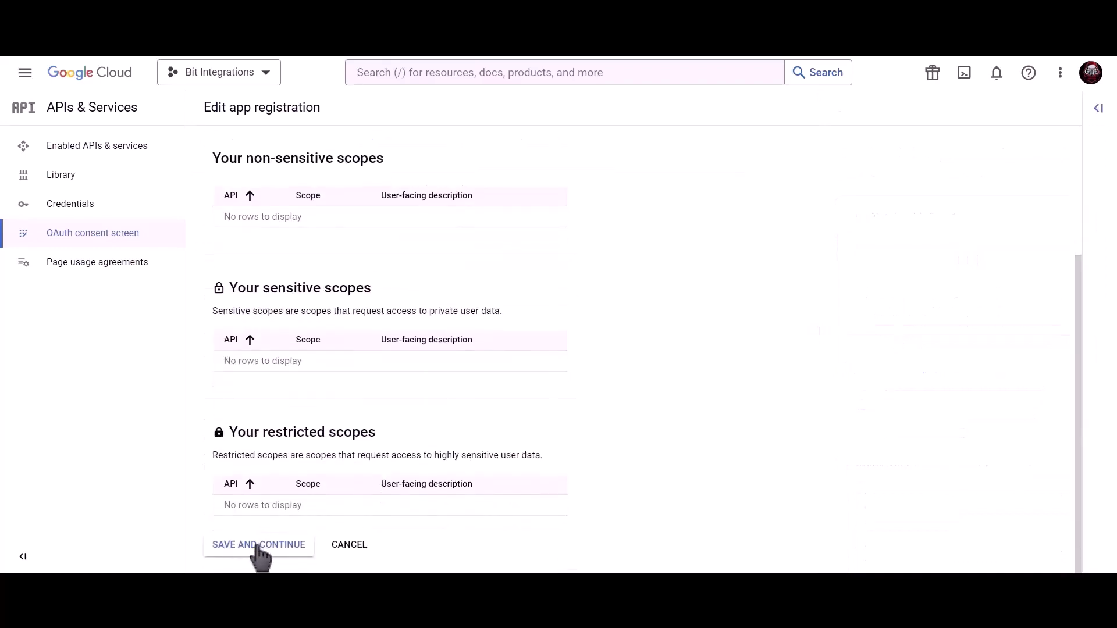
click(260, 552)
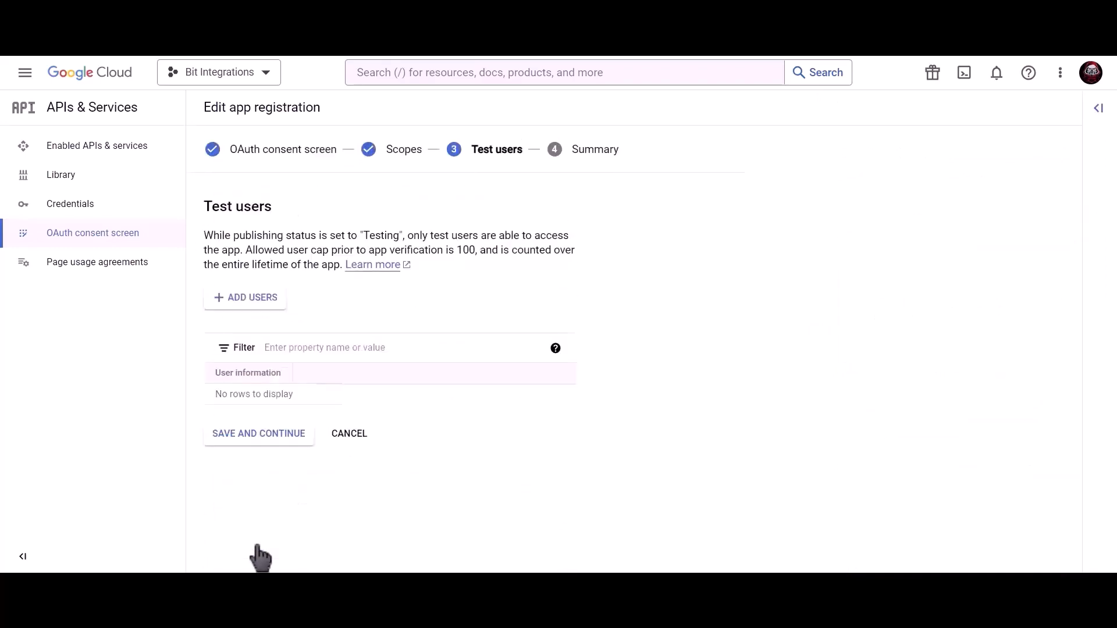
click(288, 440)
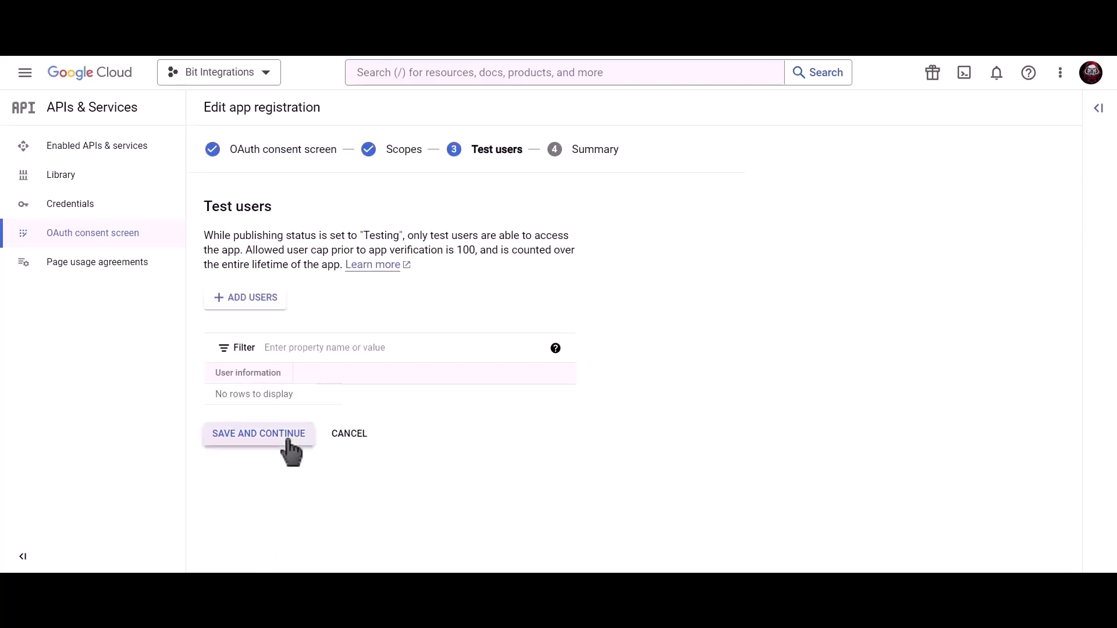
click(270, 541)
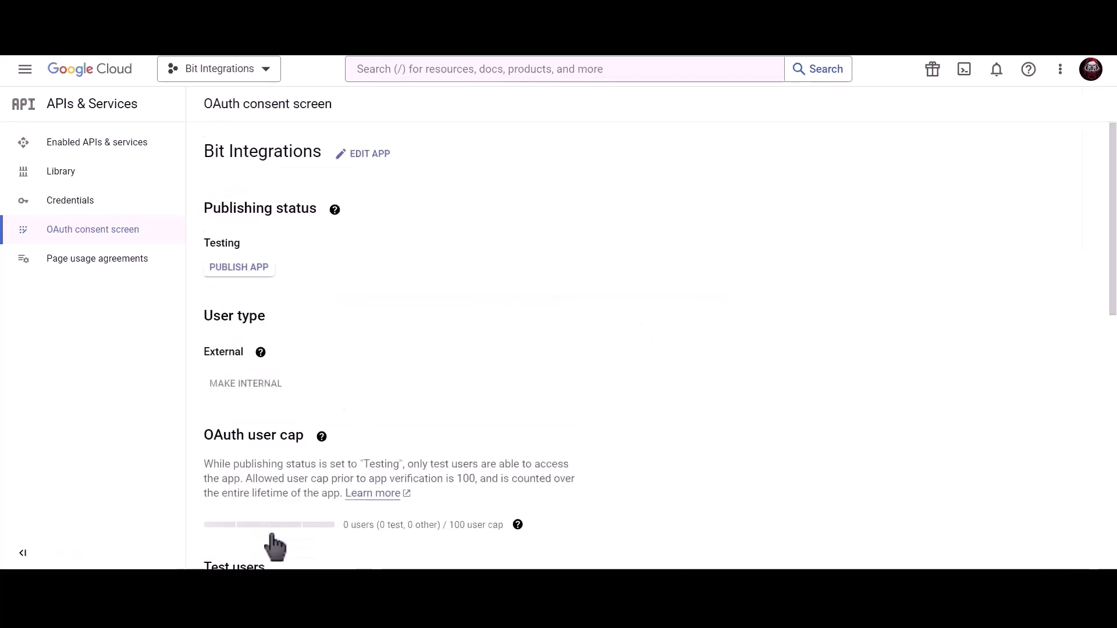
Publish the consent app to production and confirm.
click(252, 275)
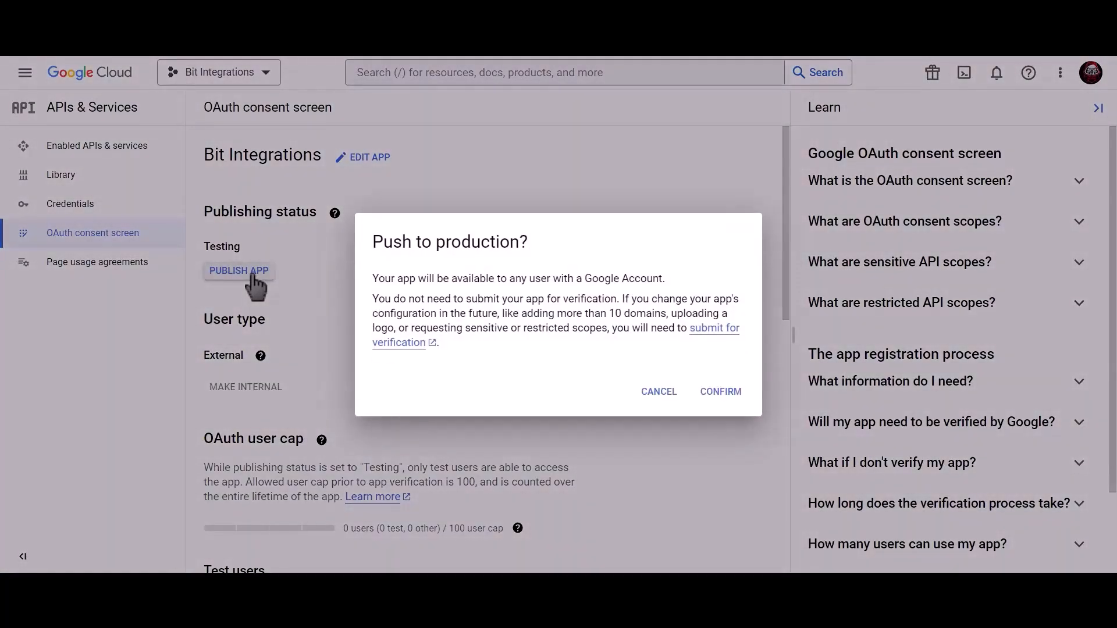
click(735, 396)
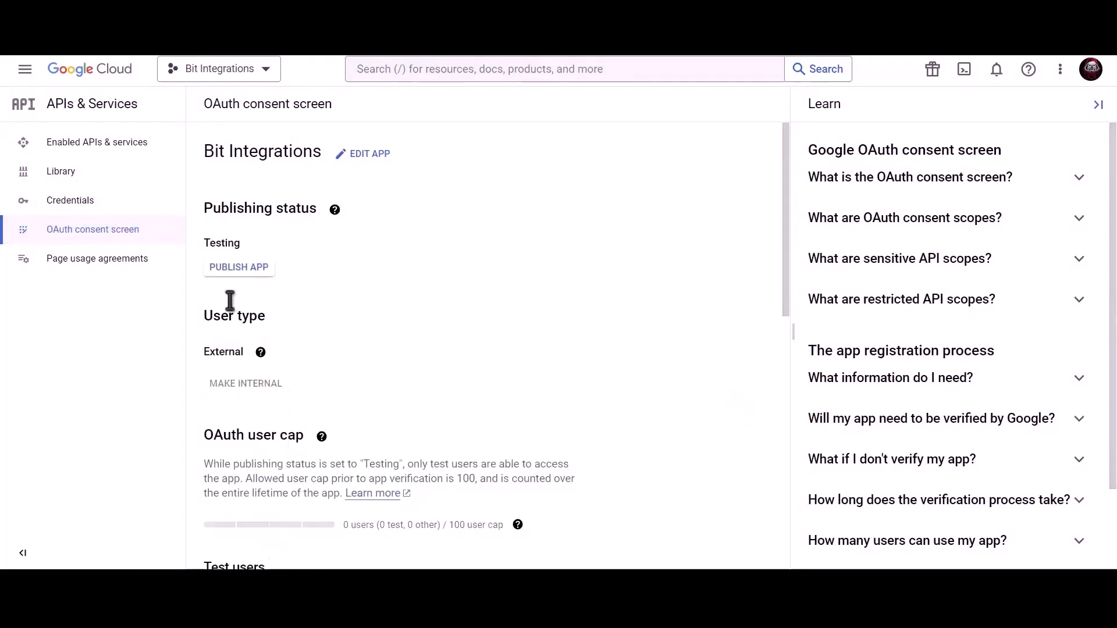
click(147, 210)
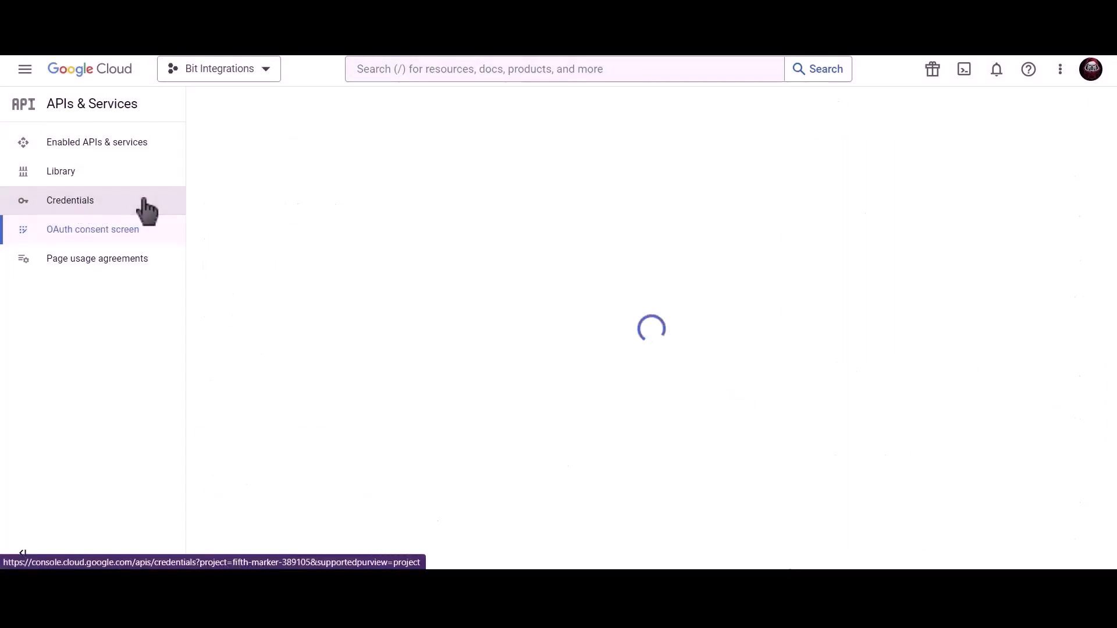
Find the Google Calendar API via the console search and enable it for the project.
click(457, 65)
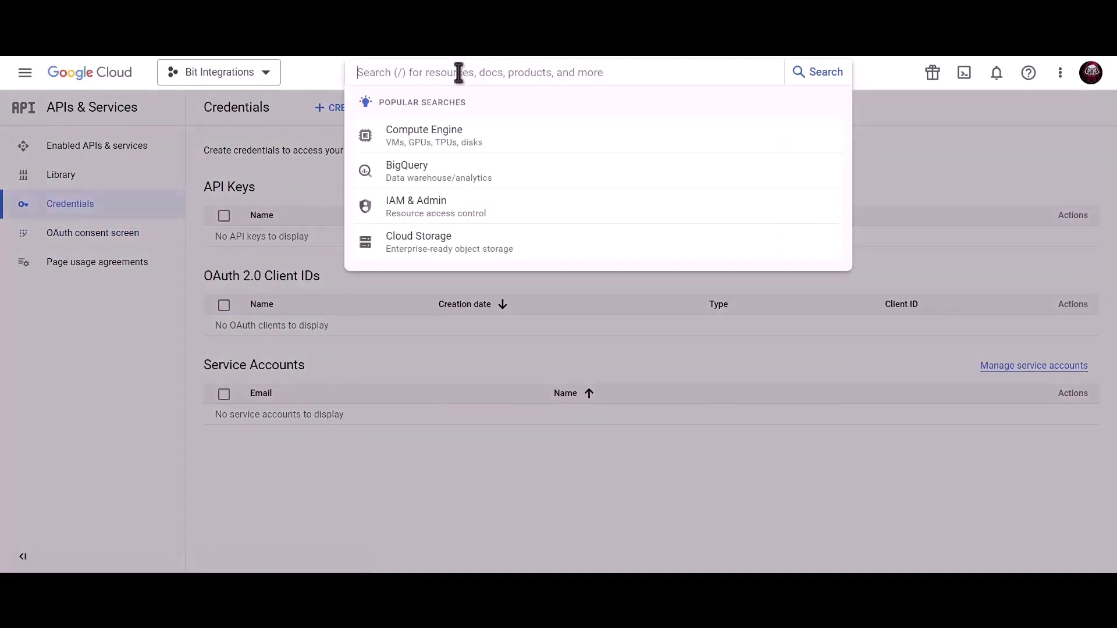
text(google cale)
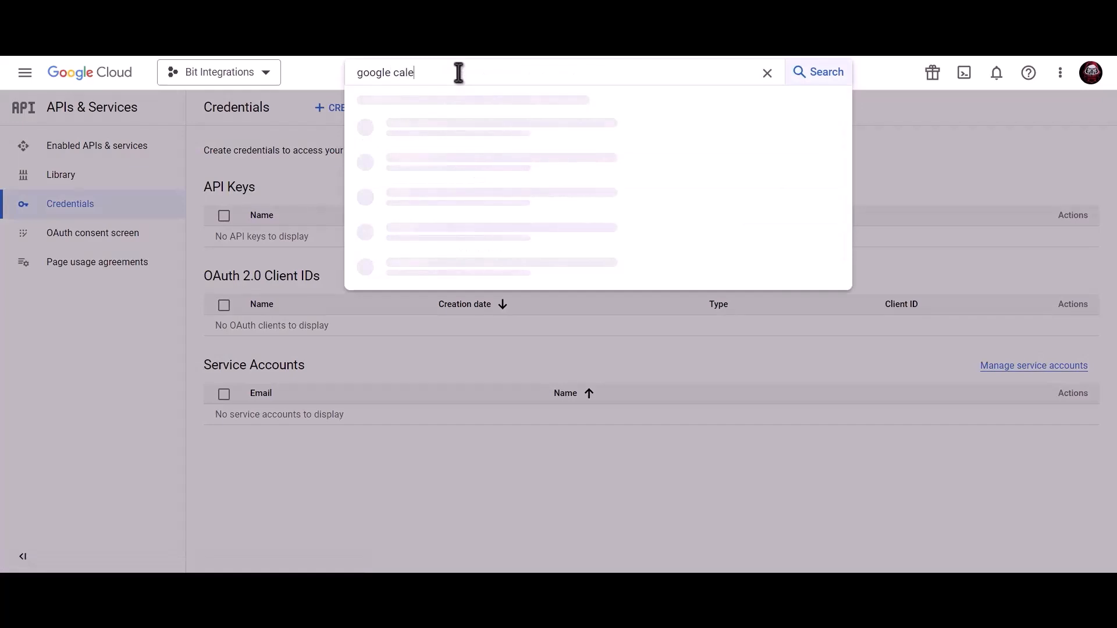
text(ndar aoi)
key(BackSpace)
key(BackSpace)
text(pi)
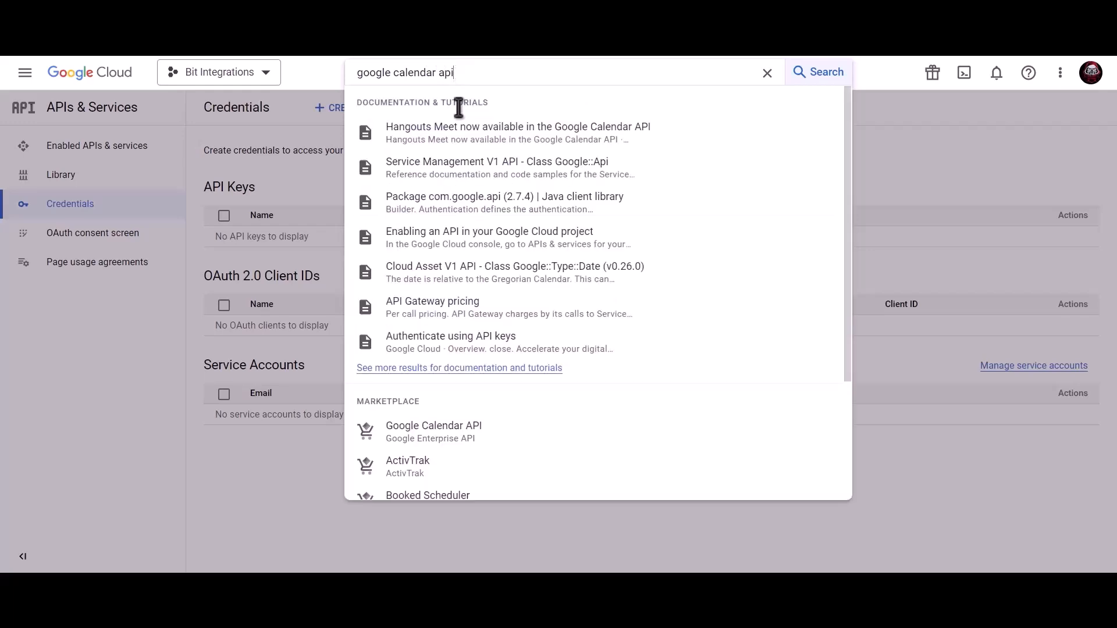
click(465, 442)
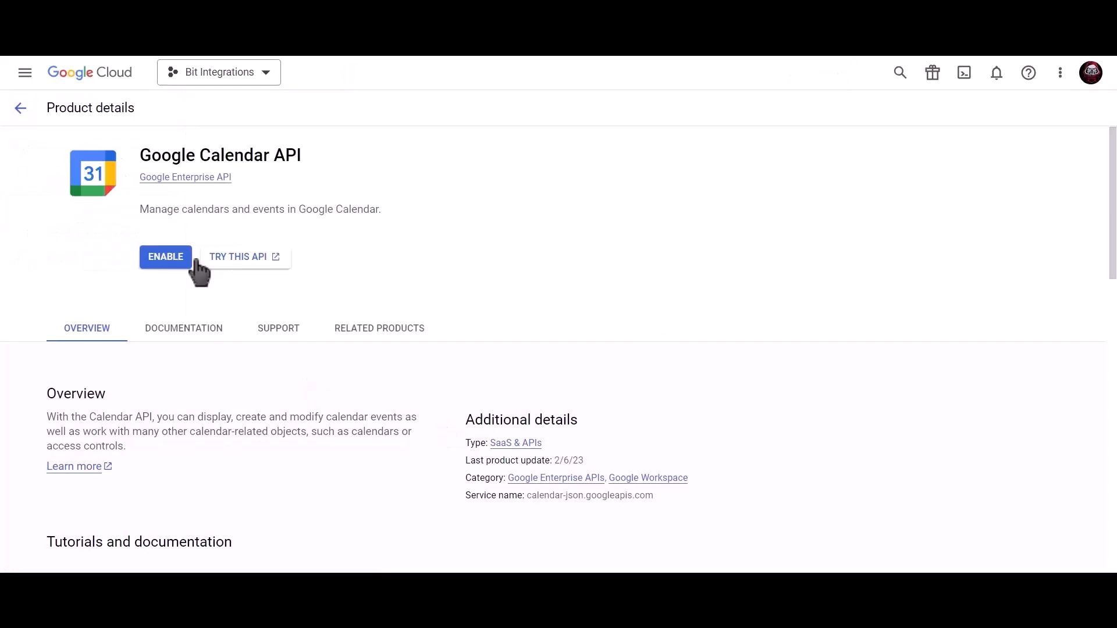
click(169, 261)
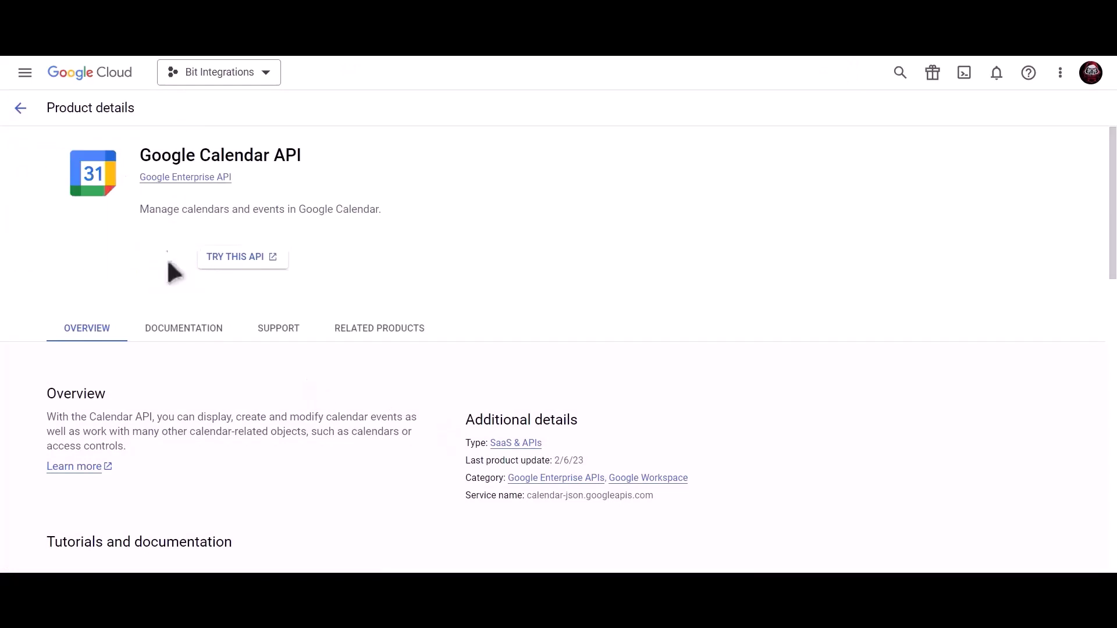
click(146, 203)
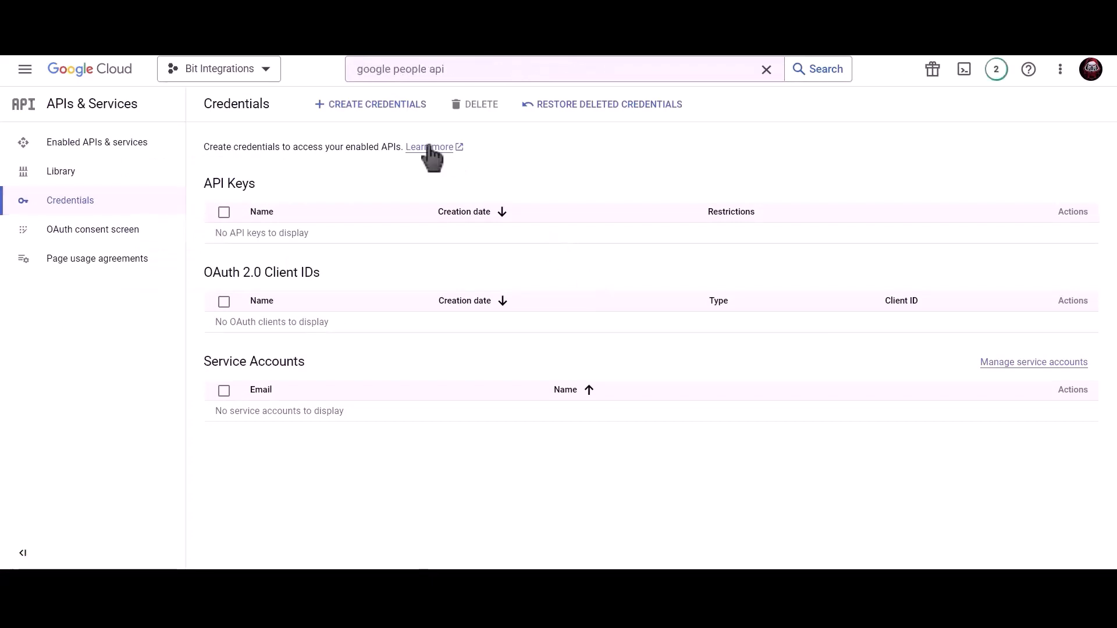
Start a Web application OAuth client ID named 'Bit Integrations'.
click(379, 114)
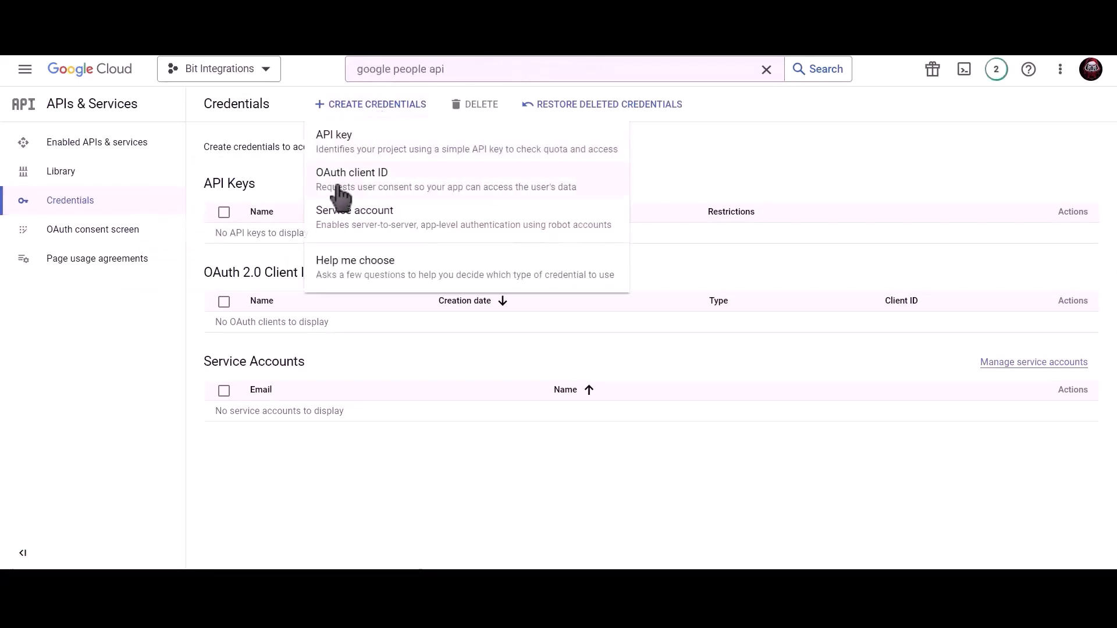
click(467, 203)
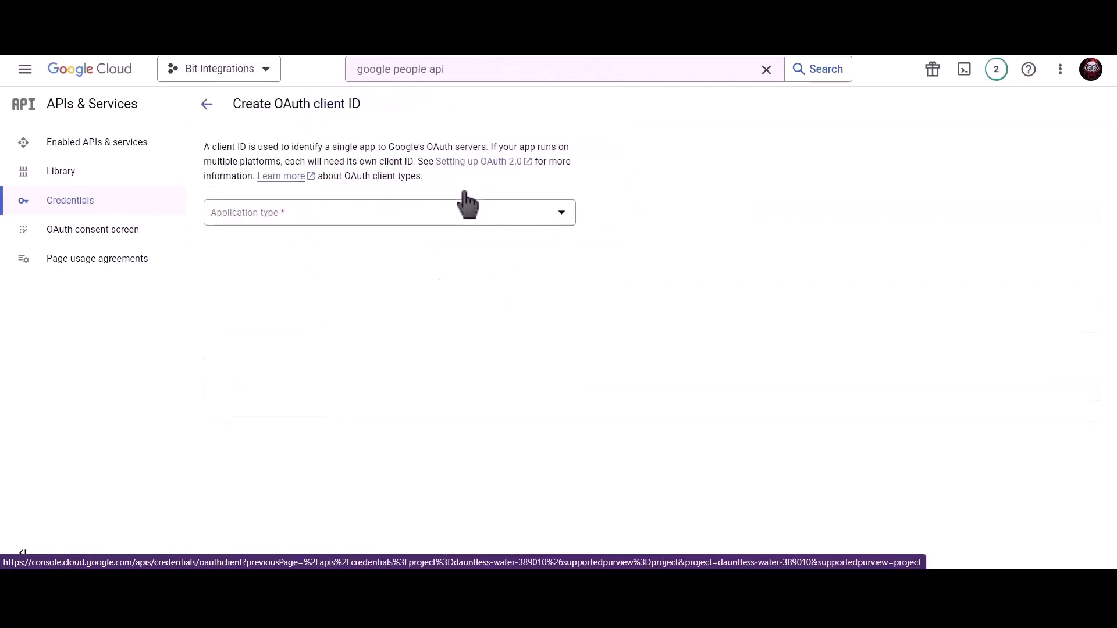
click(345, 221)
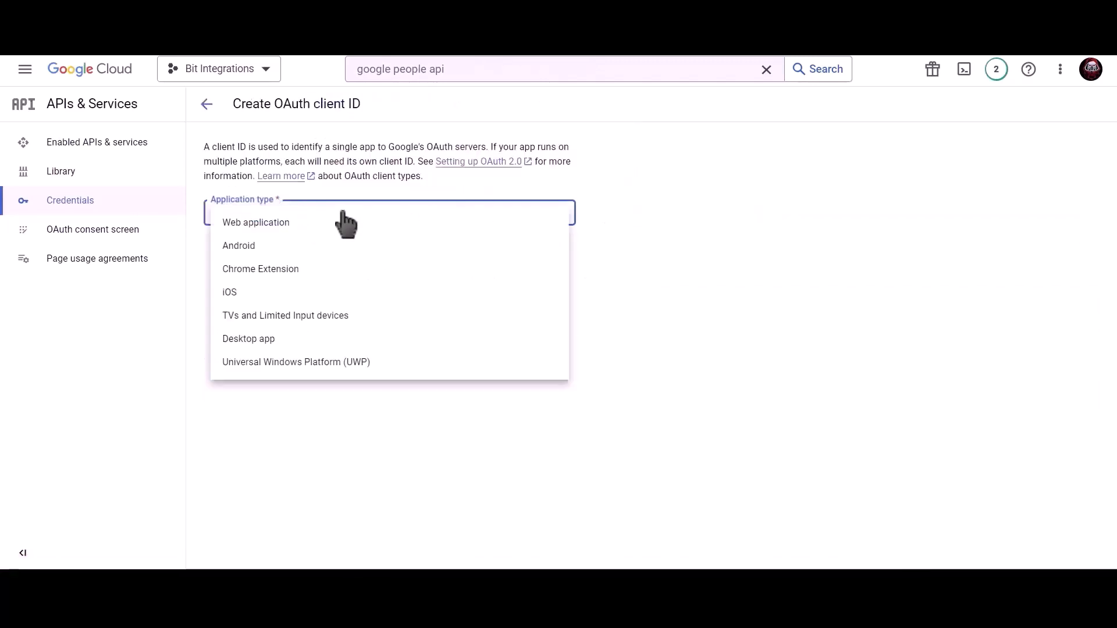
click(294, 230)
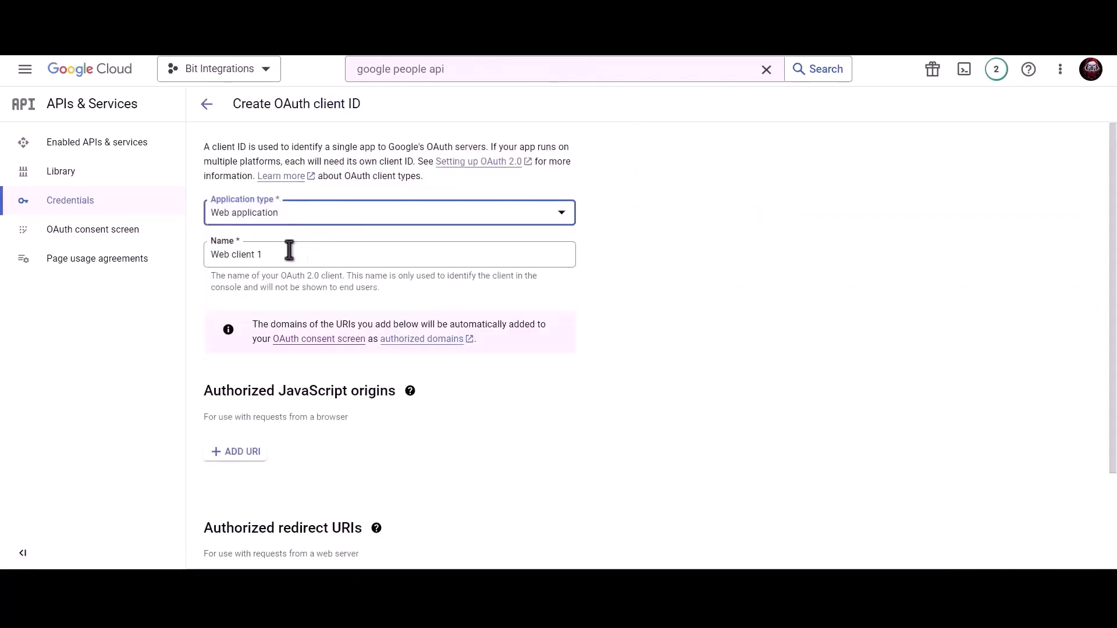
click(289, 250)
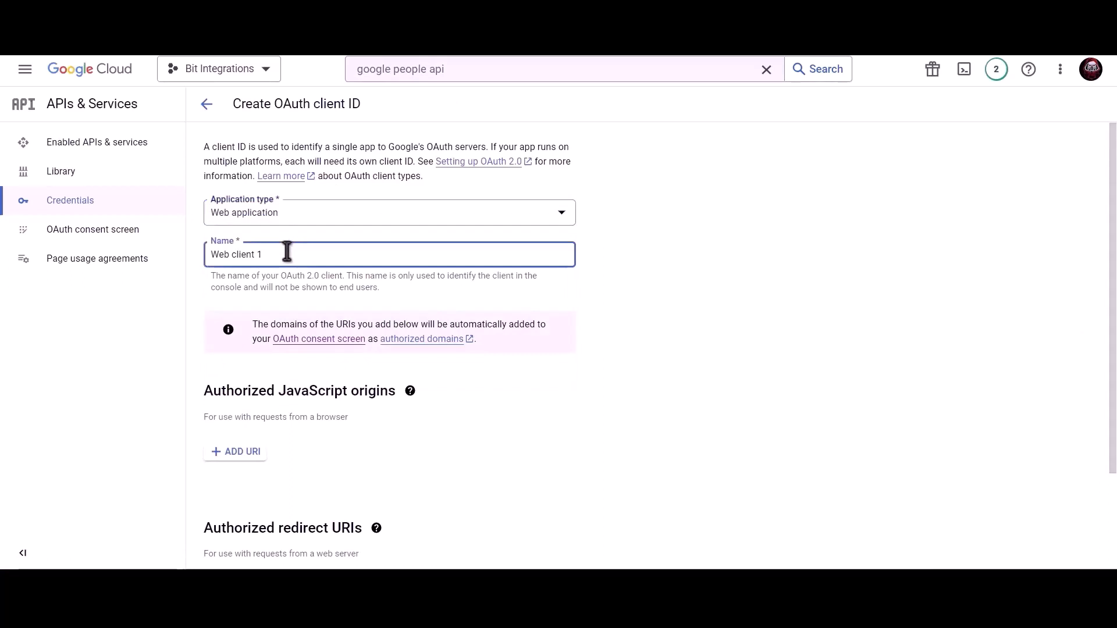
triple_click(329, 253)
text(Bit Integrations)
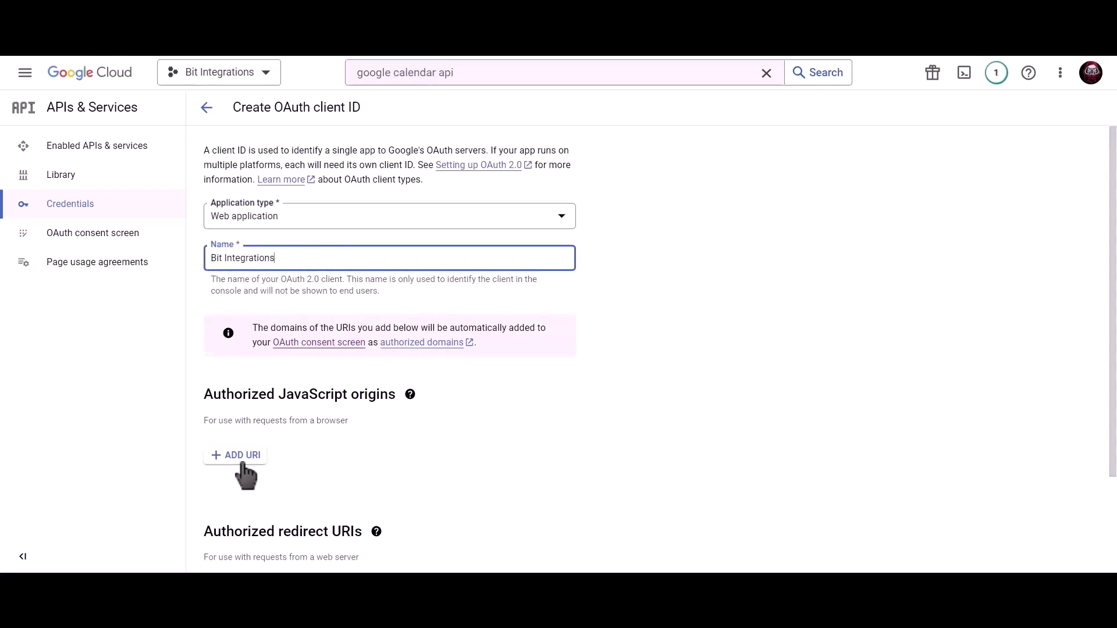
Add the site's homepage URL as JavaScript origin and the Bit Integrations redirect URI, then create the client.
click(239, 455)
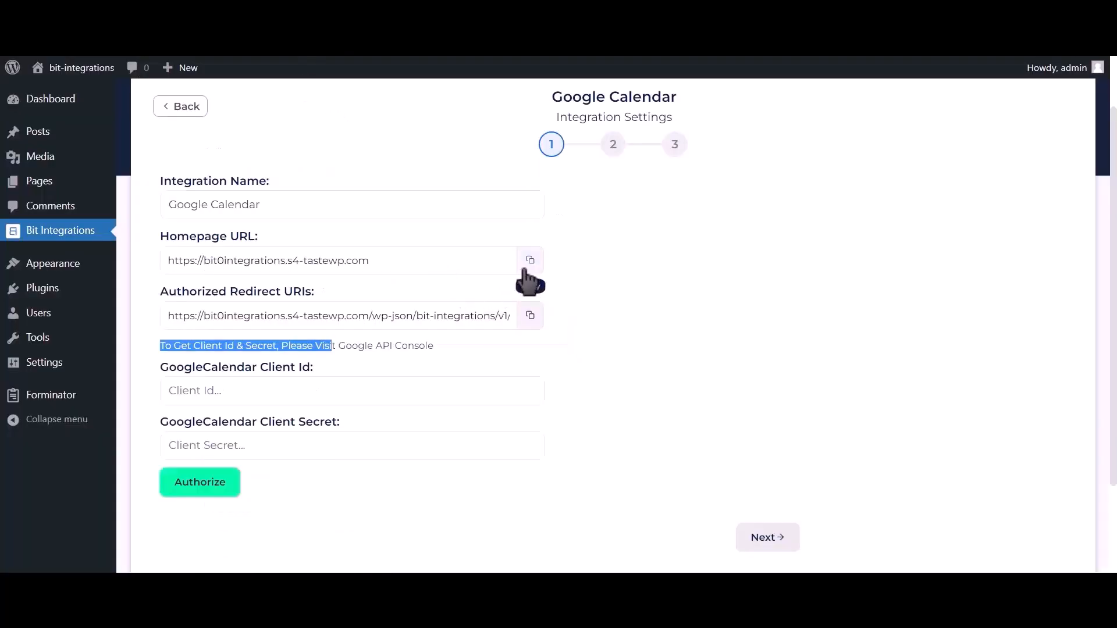
click(529, 260)
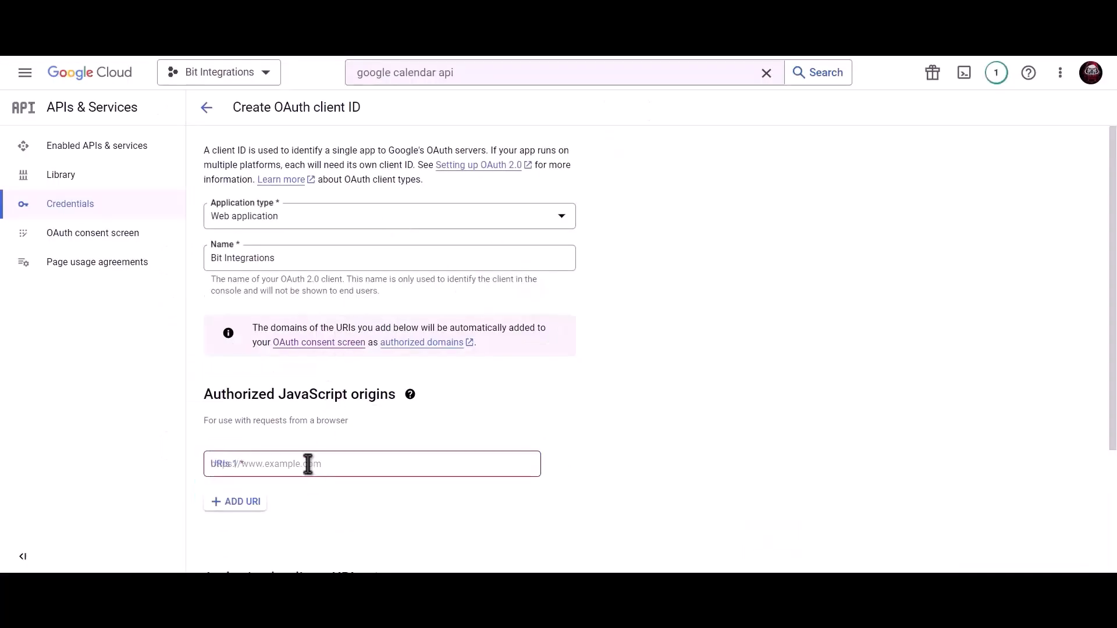
key(ctrl+v)
scroll(354, 401, down, 3)
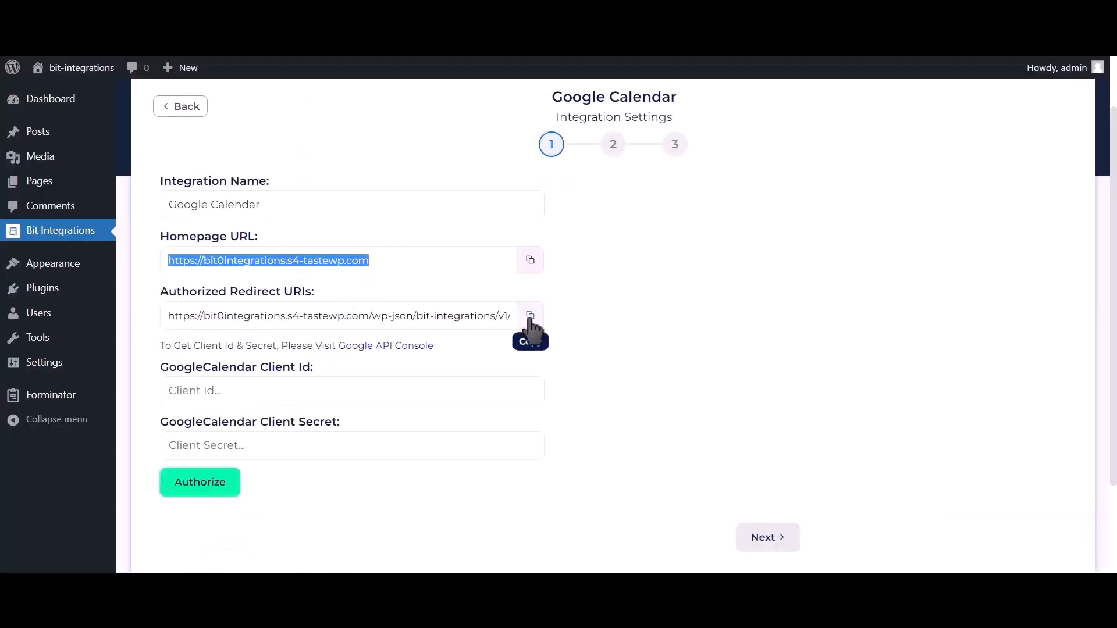
click(529, 317)
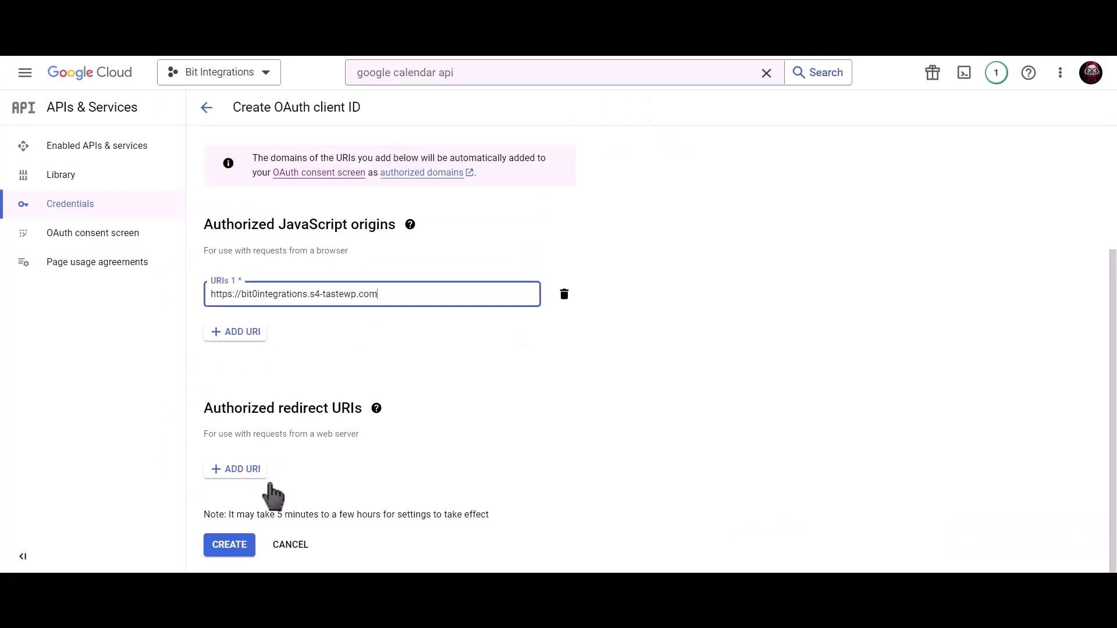
click(261, 474)
key(ctrl+v)
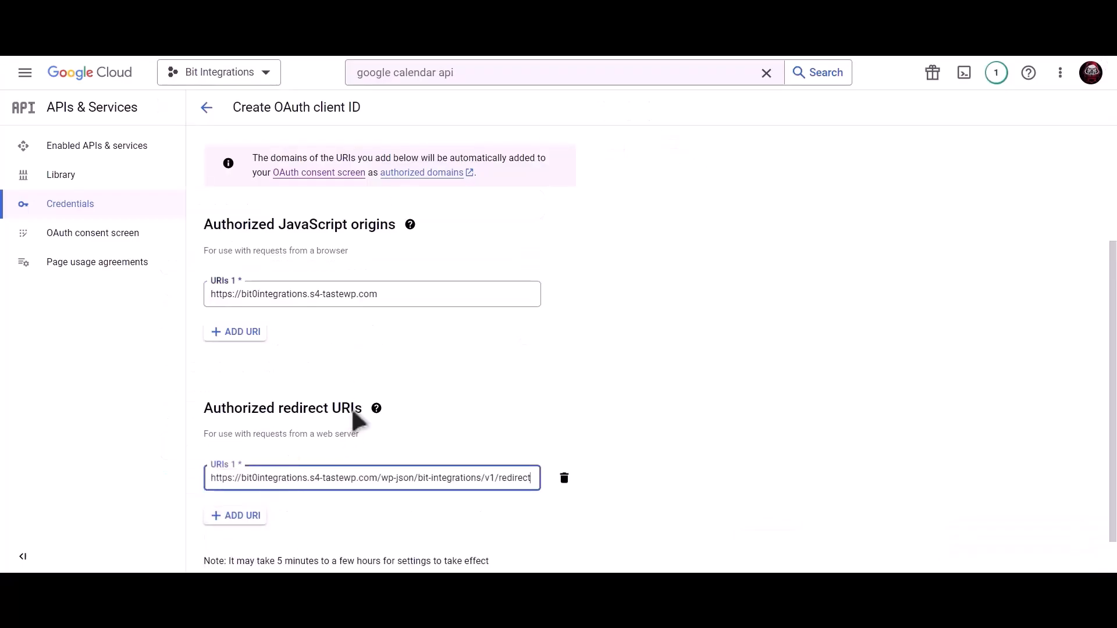
scroll(263, 514, down, 1)
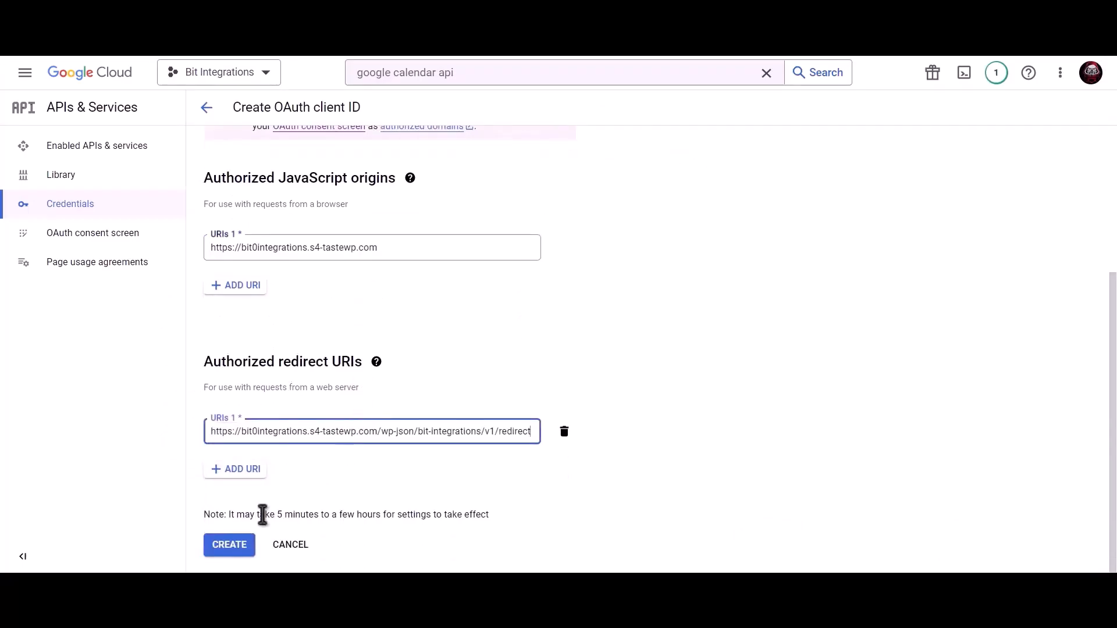
click(230, 550)
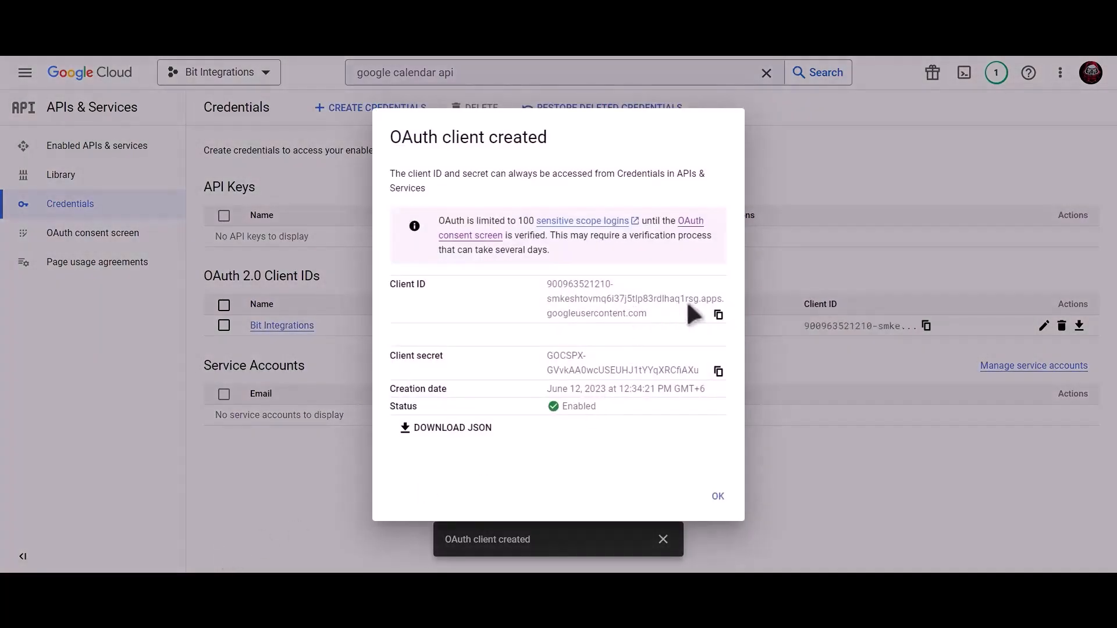
Copy the new Client ID and Client secret into Bit Integrations' Google Calendar fields and authorize.
click(719, 315)
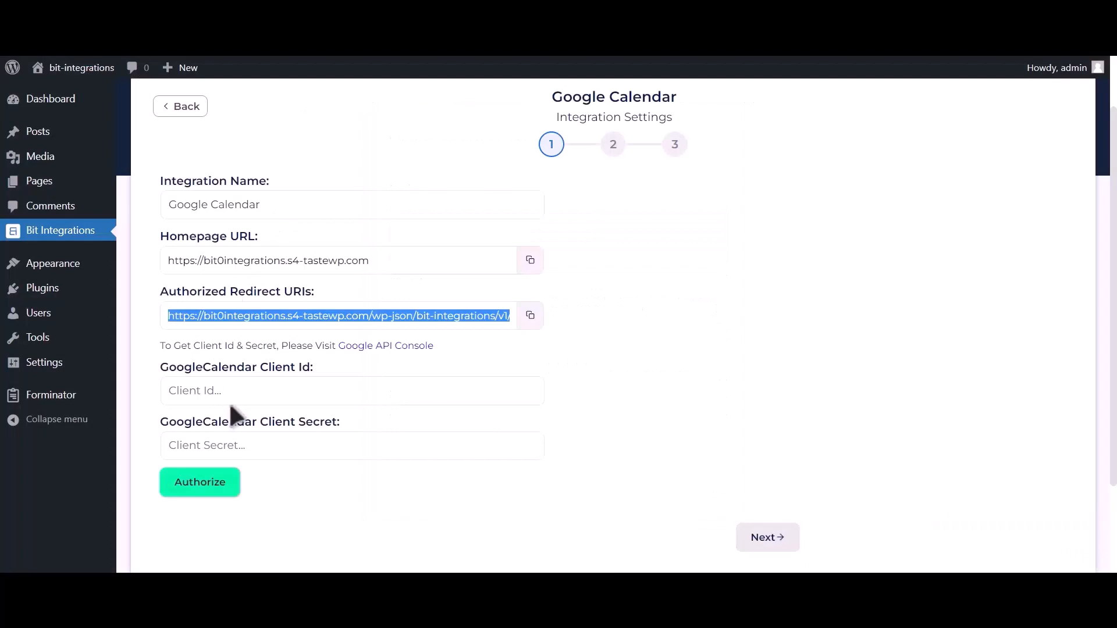
click(245, 391)
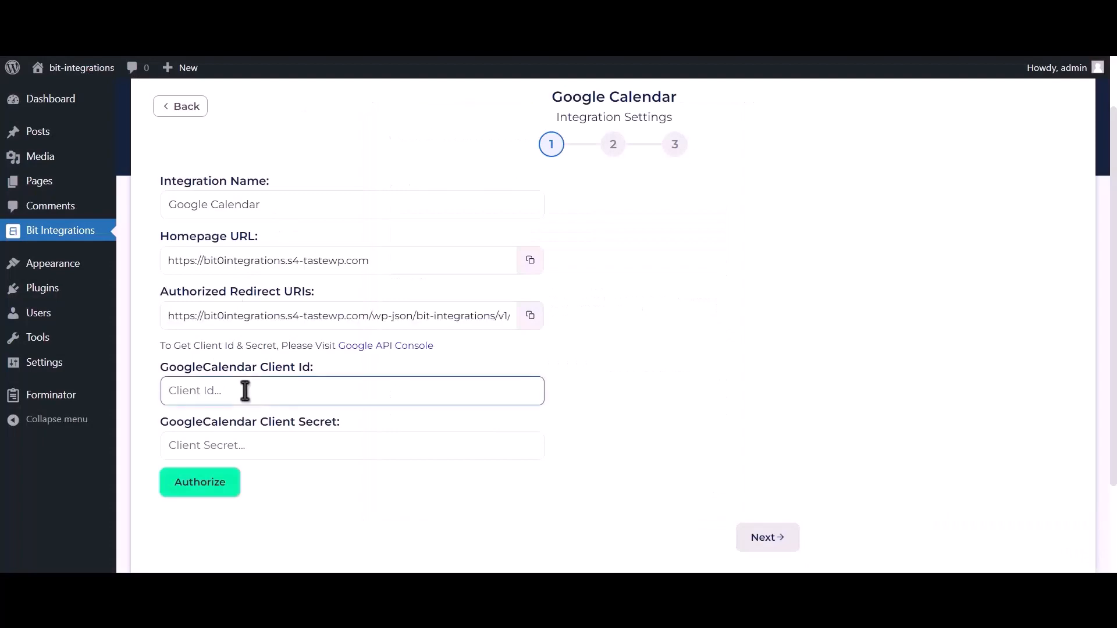
key(ctrl+v)
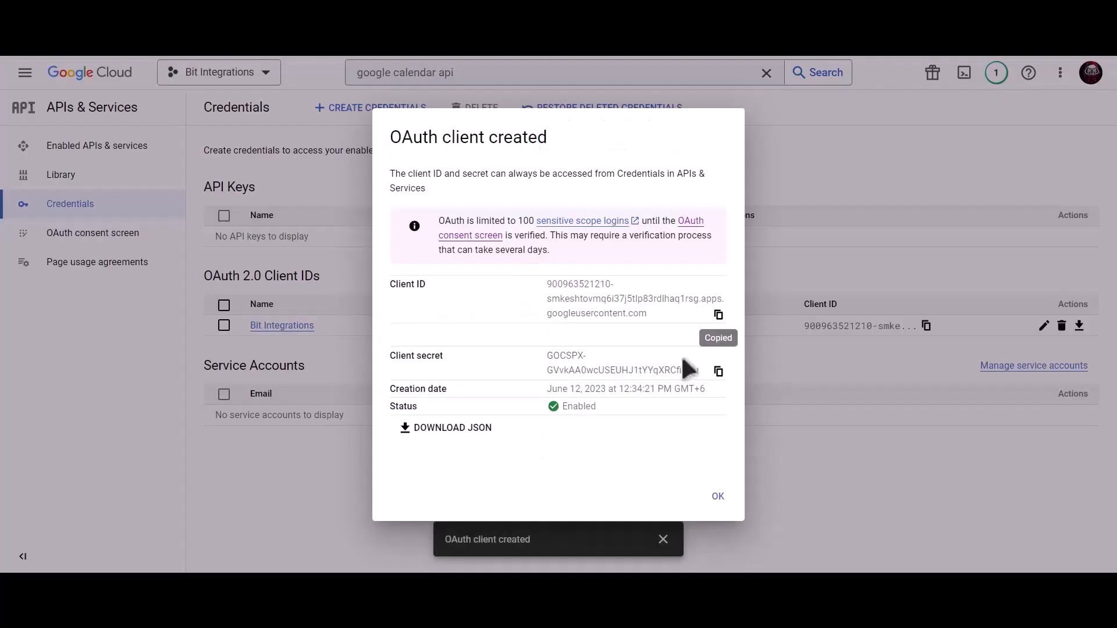
click(719, 372)
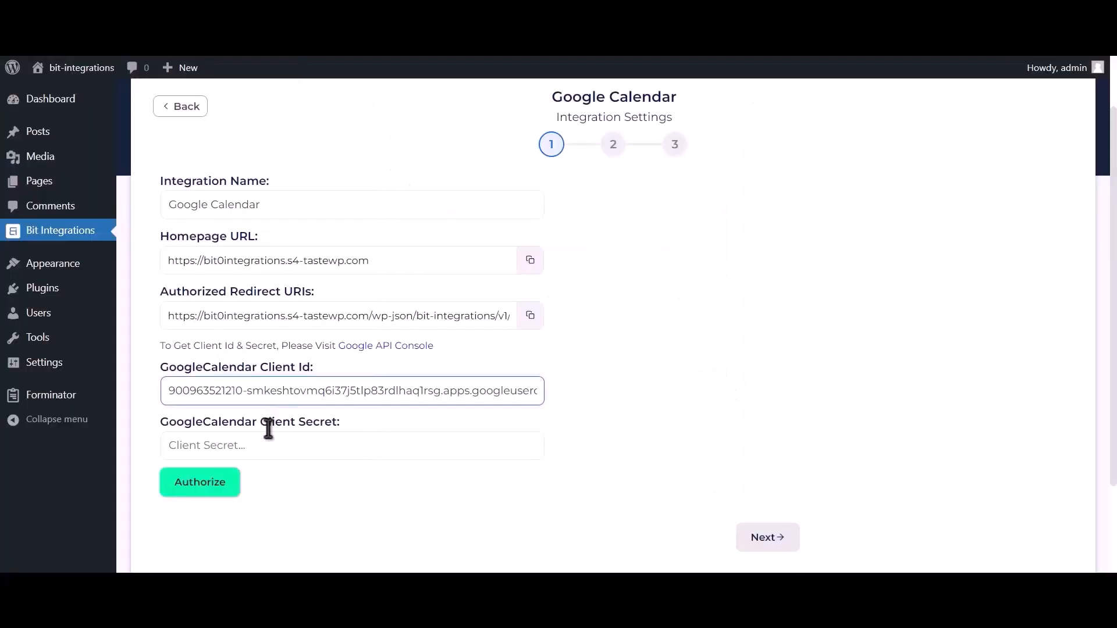
click(269, 439)
key(ctrl+v)
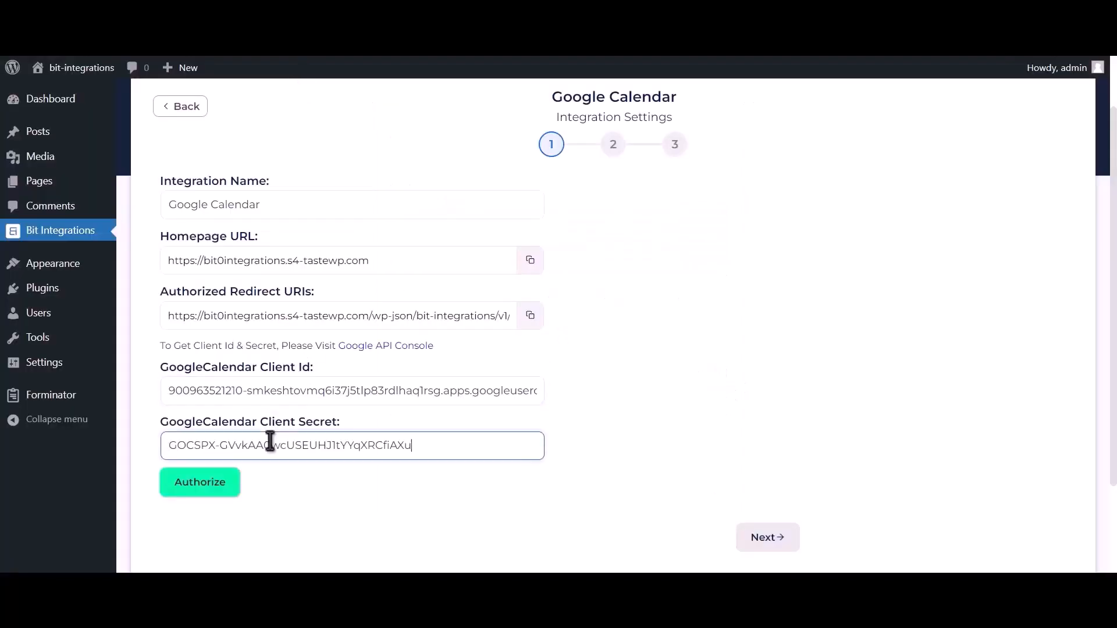
click(206, 487)
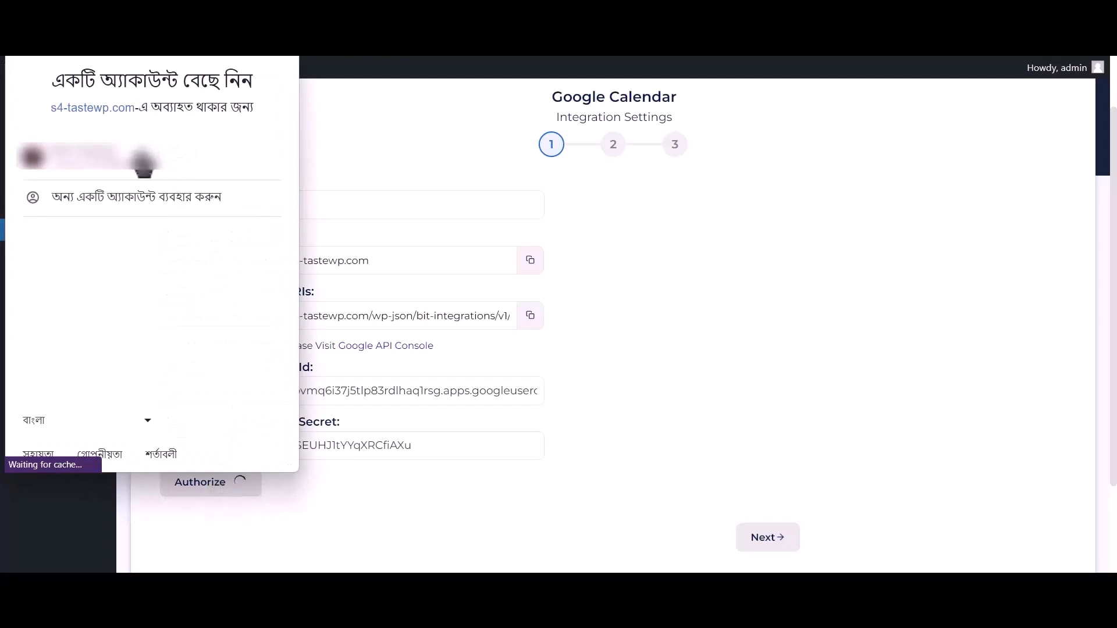
Grant Calendar access with the Google account past the unverified-app warning, then go to step 2.
click(203, 158)
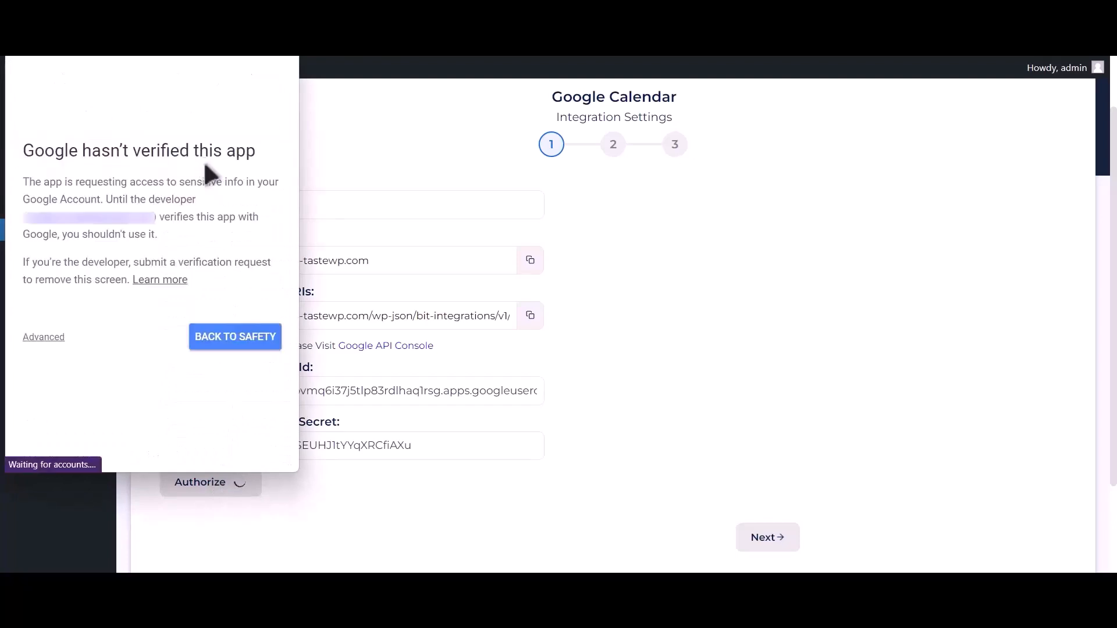
click(46, 338)
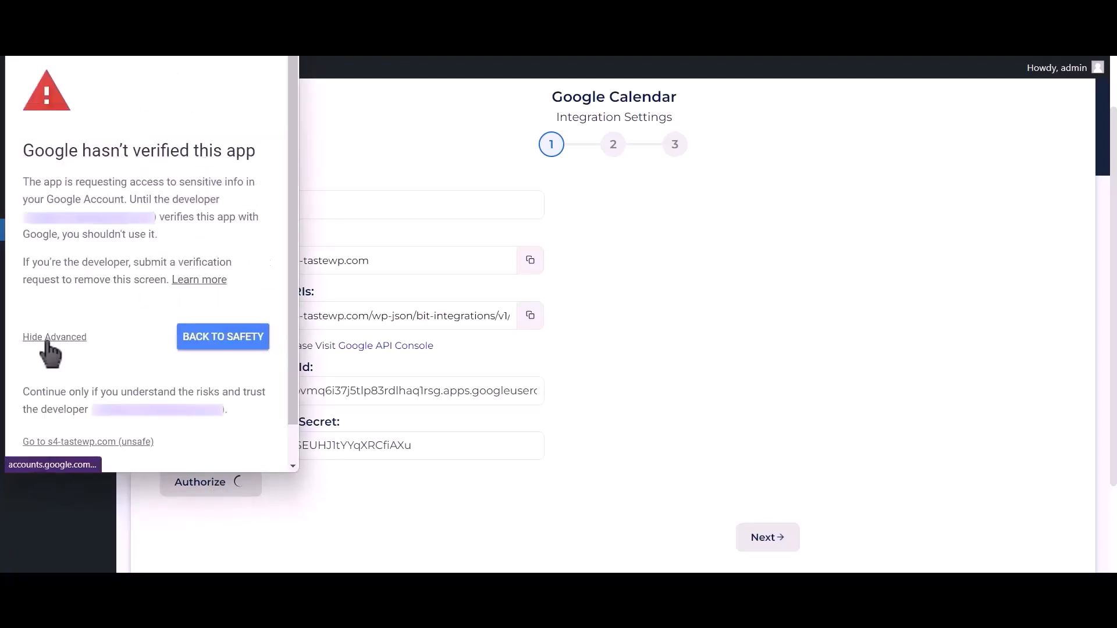
click(41, 442)
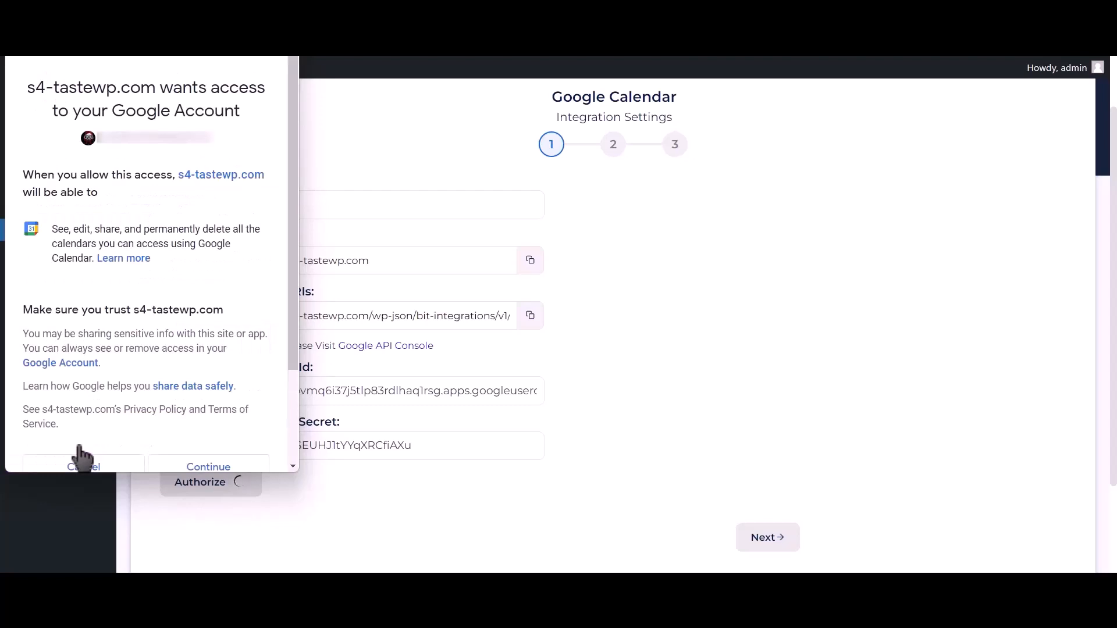
click(228, 467)
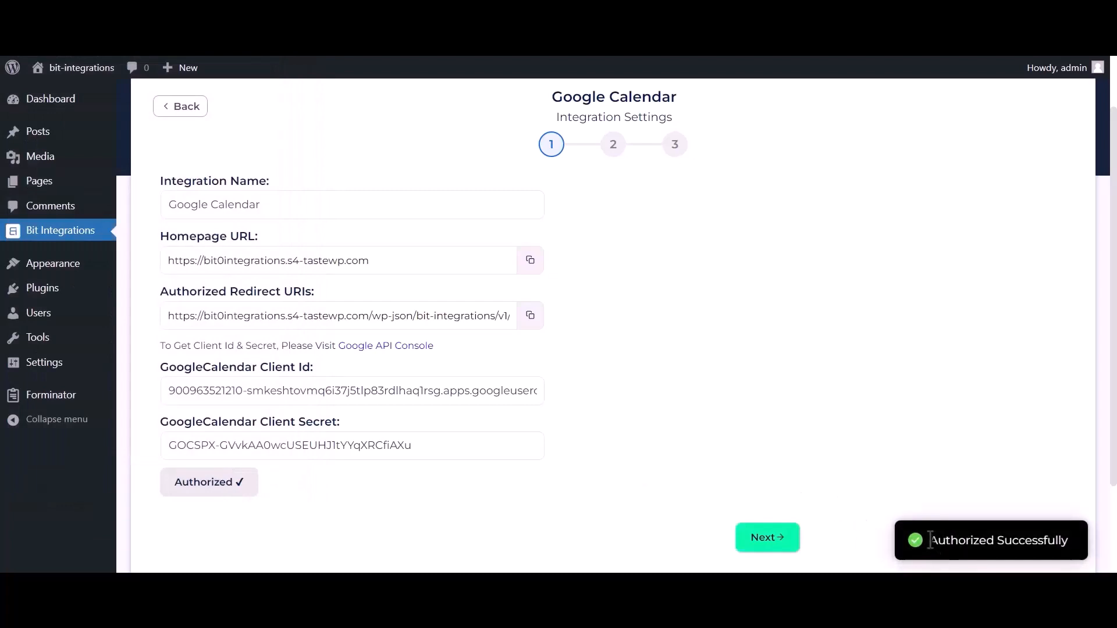
drag(931, 540, 1071, 540)
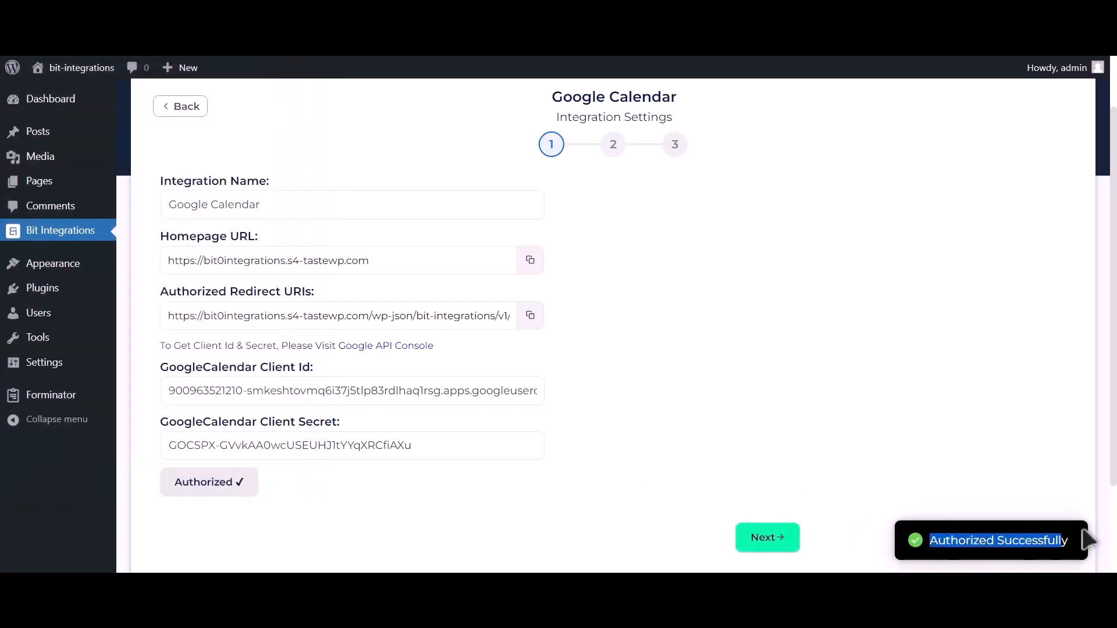
click(781, 547)
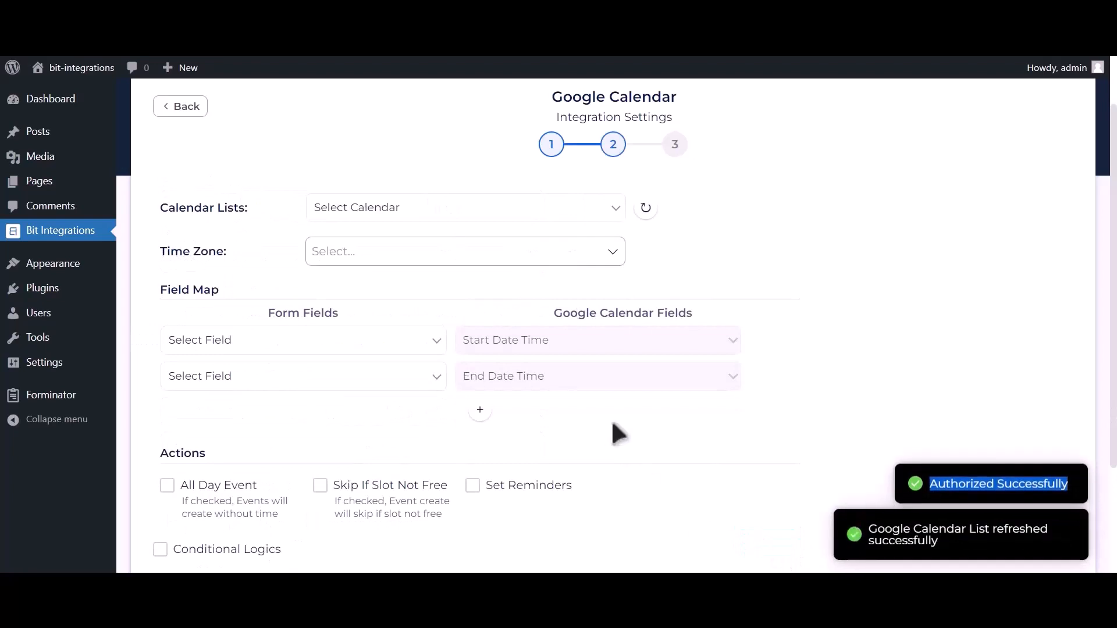
Select the Bit Integrations calendar and the Asia/Dhaka time zone.
click(438, 209)
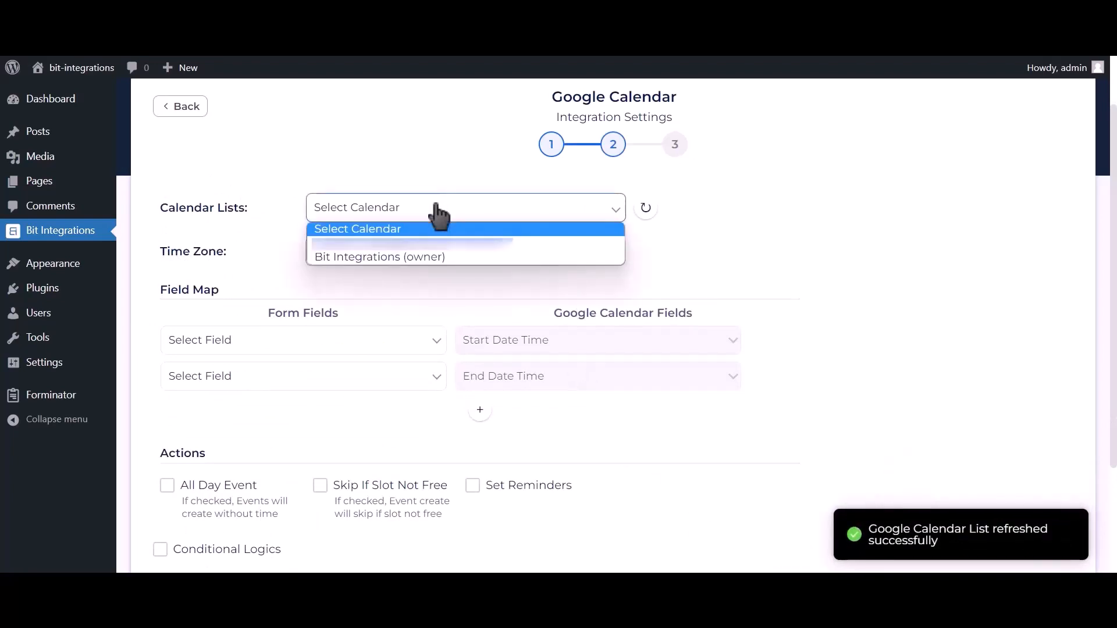
click(434, 257)
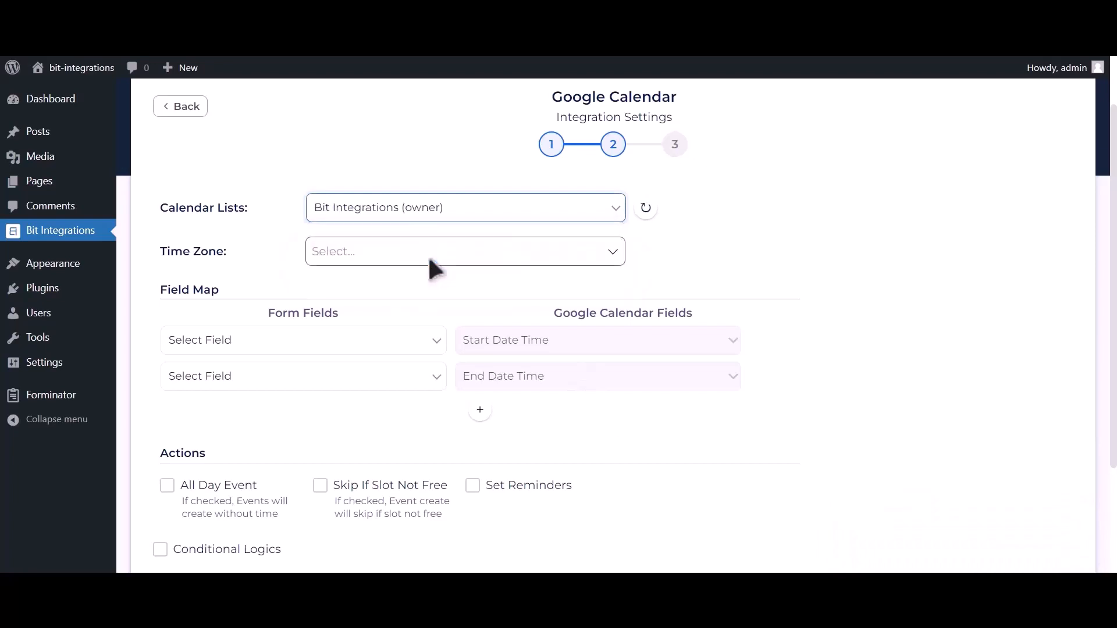
click(414, 254)
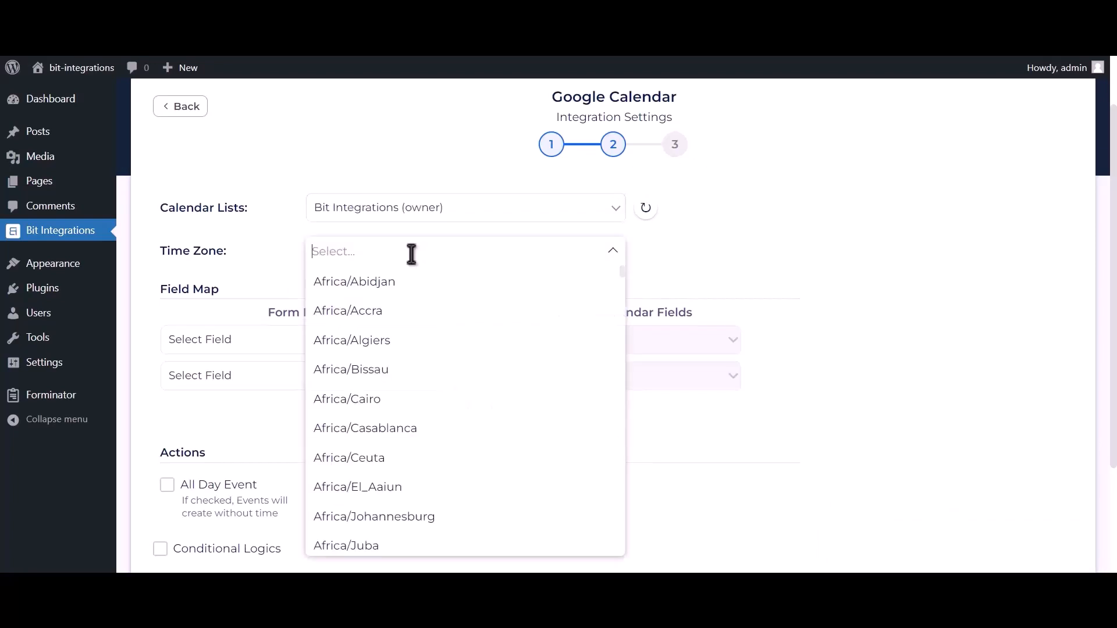
text(dhaka)
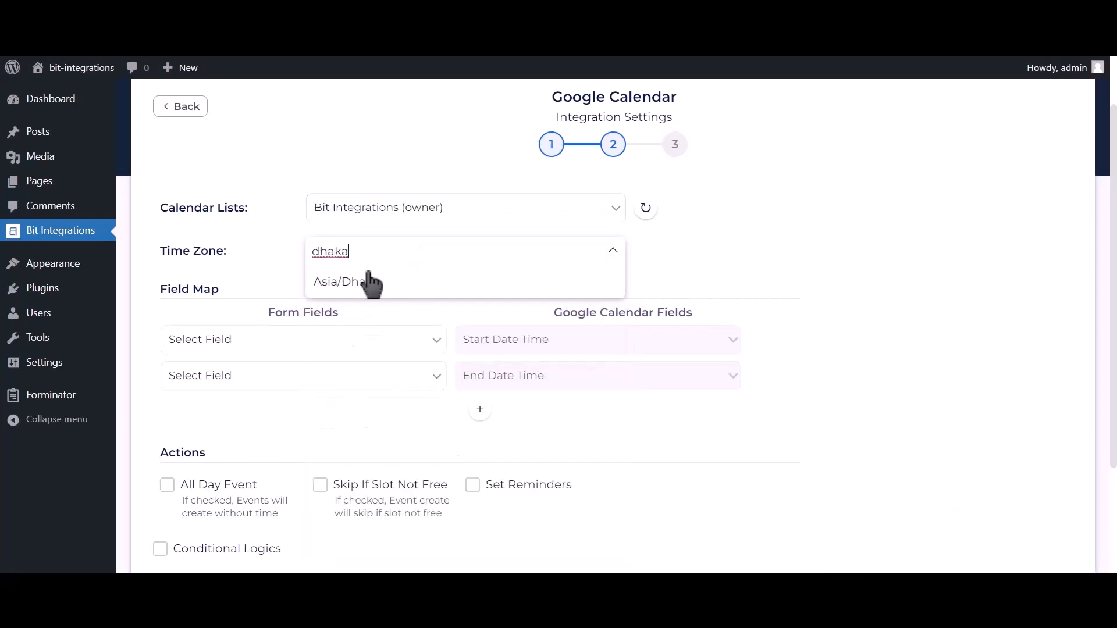
click(401, 283)
scroll(407, 288, up, 1)
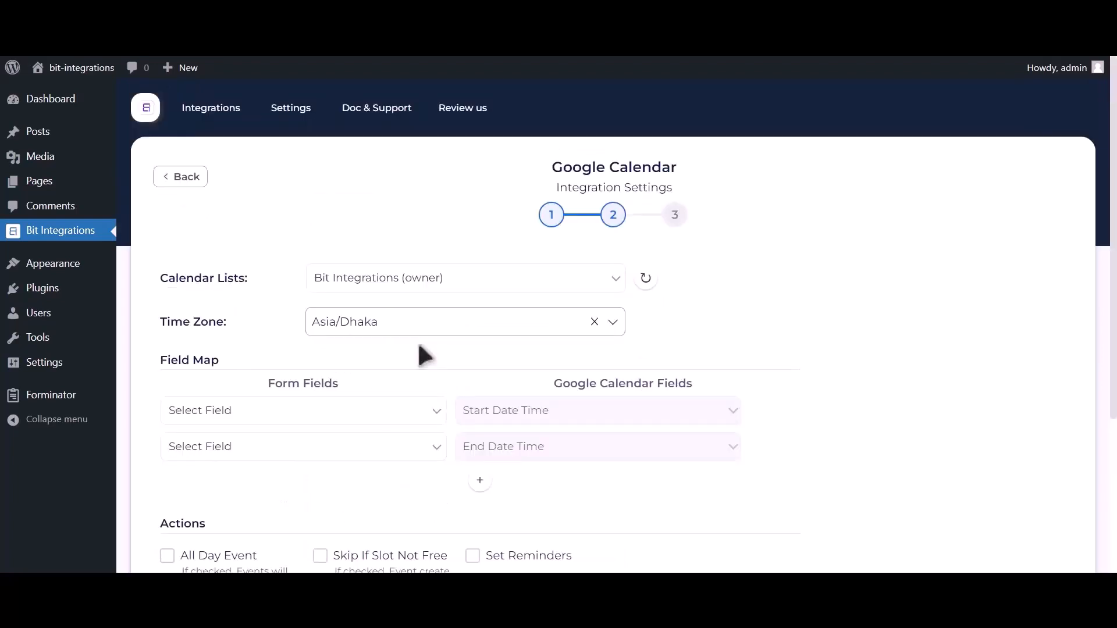
scroll(407, 291, down, 2)
Map Date-1 to event start and end times, and Email Address-1 to Description.
click(337, 294)
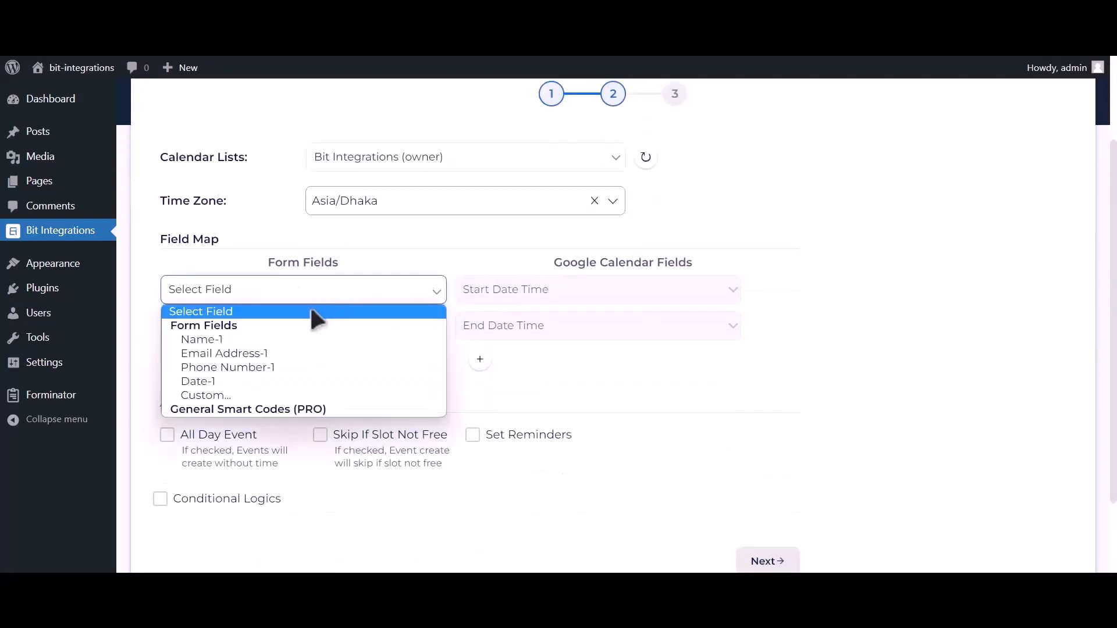
click(213, 383)
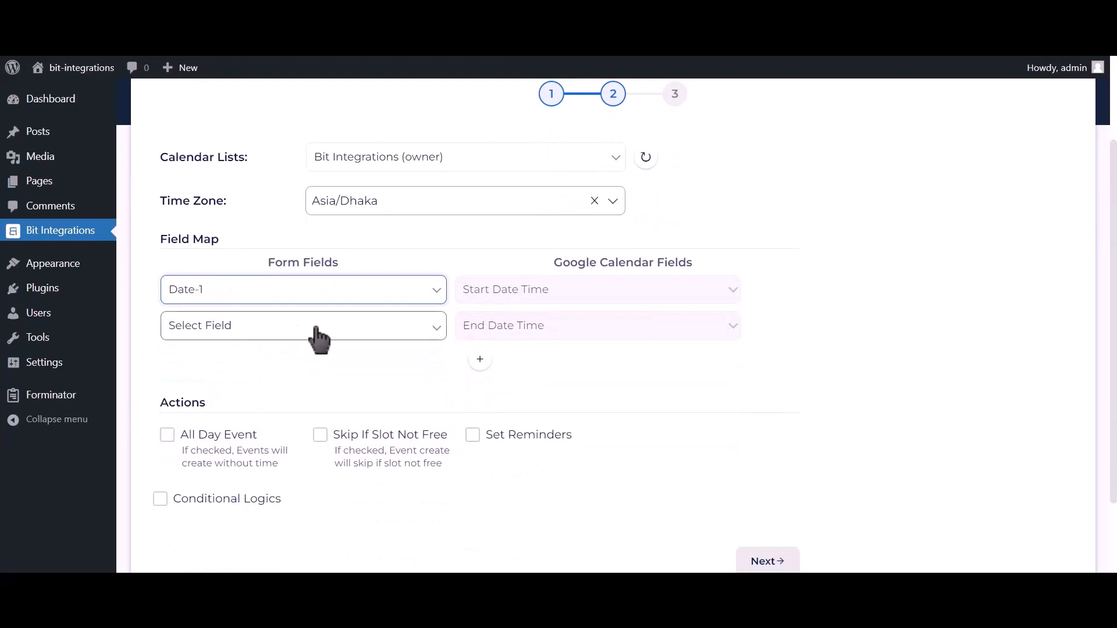
click(353, 331)
click(221, 417)
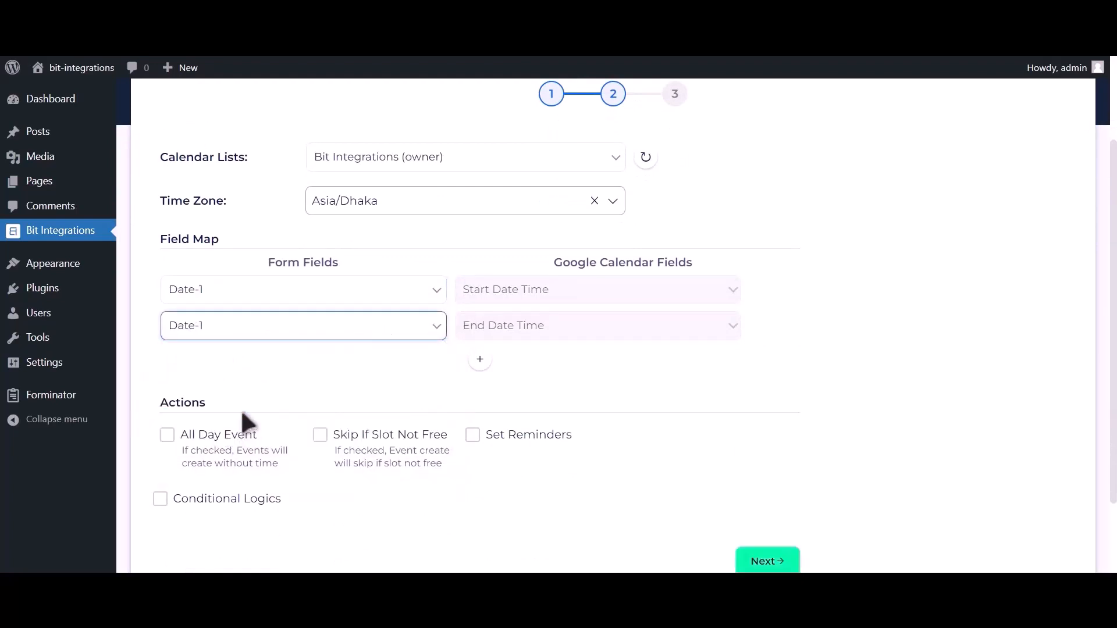
click(480, 360)
click(281, 372)
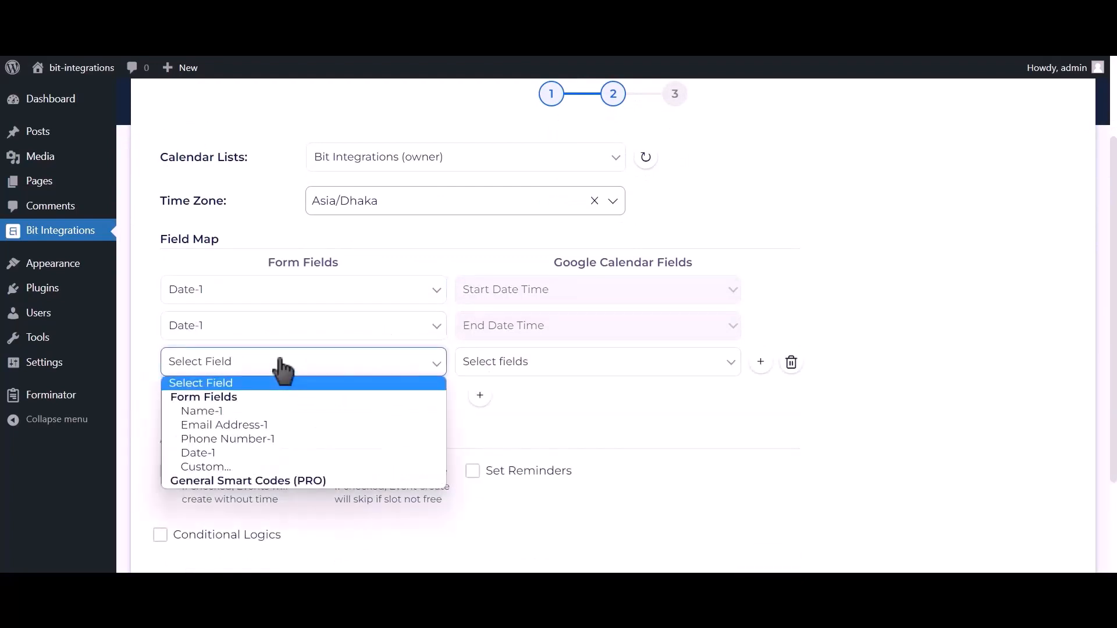
click(242, 424)
click(475, 369)
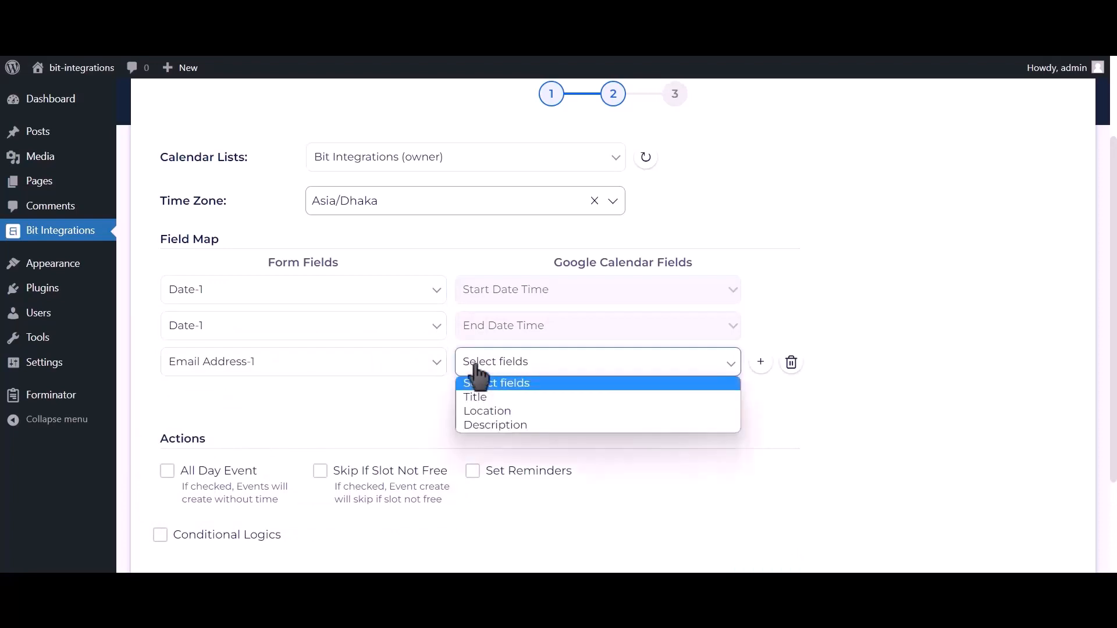
click(487, 423)
Map Name-1 to the event Title and Phone Number-1 to Description.
click(480, 395)
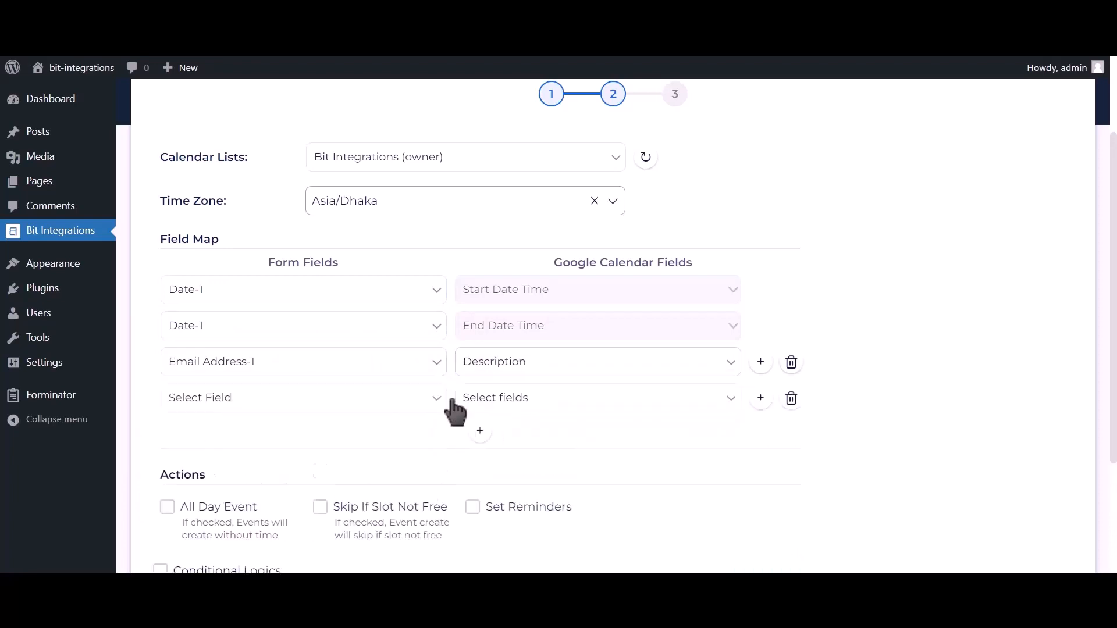
click(282, 403)
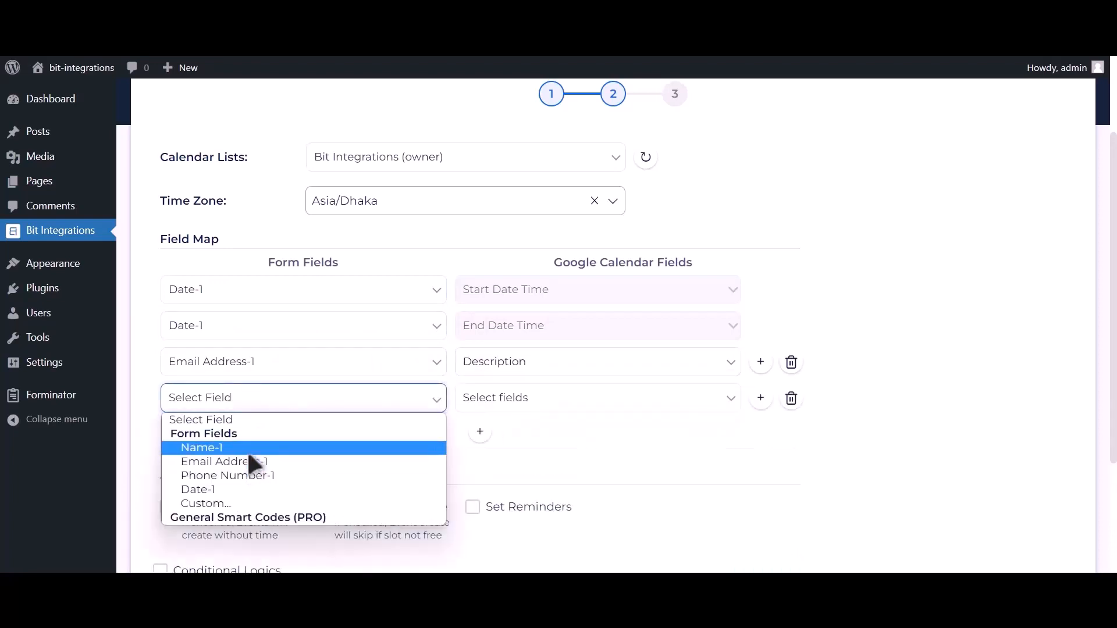
click(247, 448)
click(499, 405)
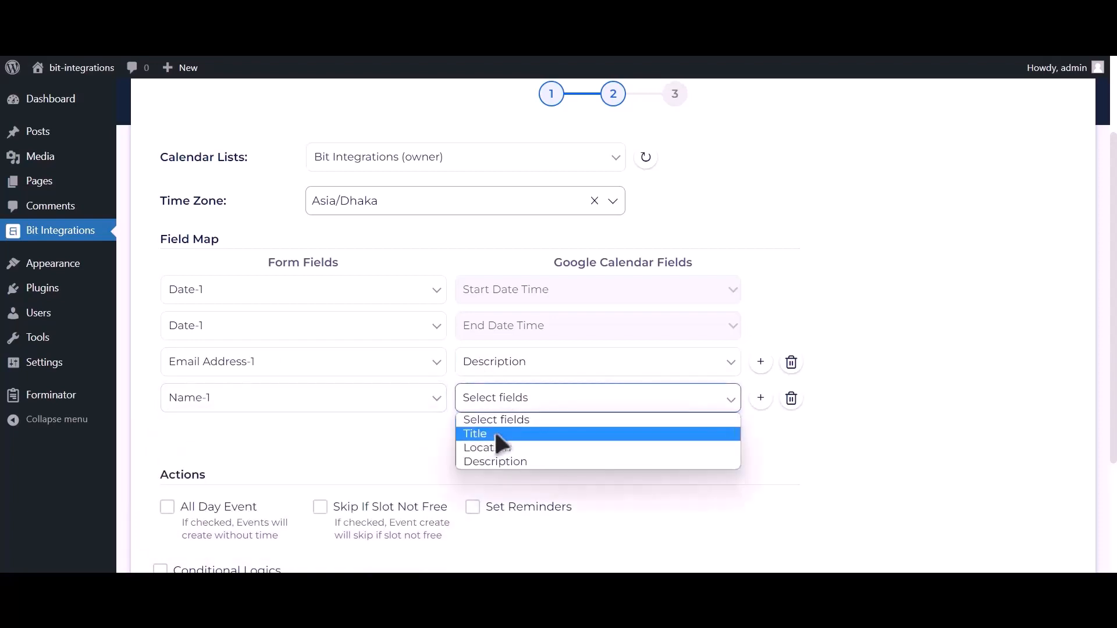
click(494, 429)
click(479, 431)
click(285, 438)
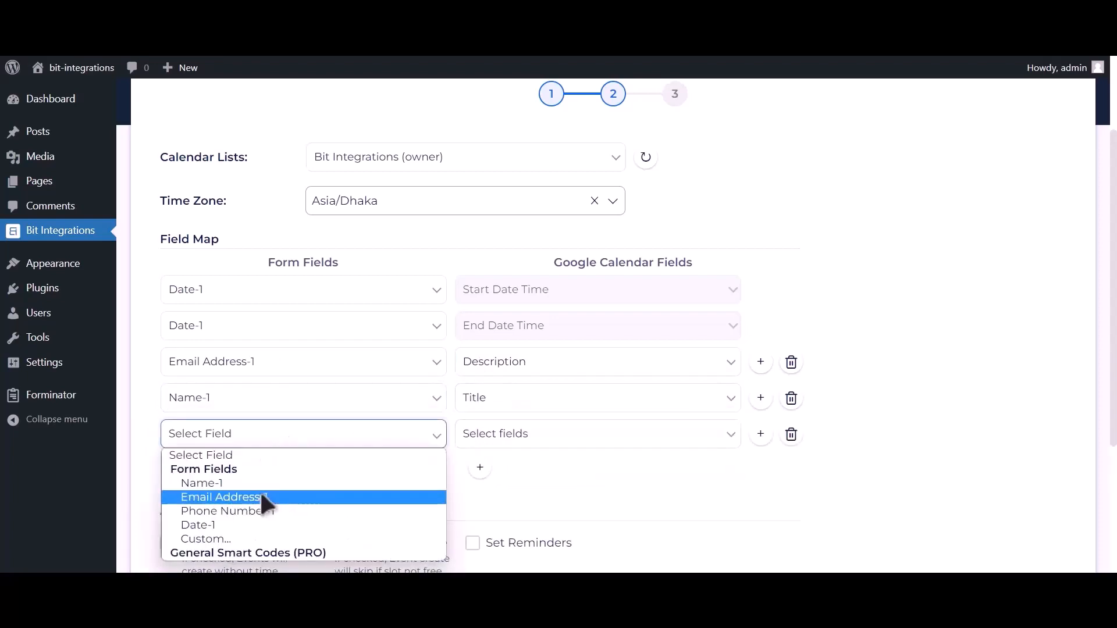
click(256, 511)
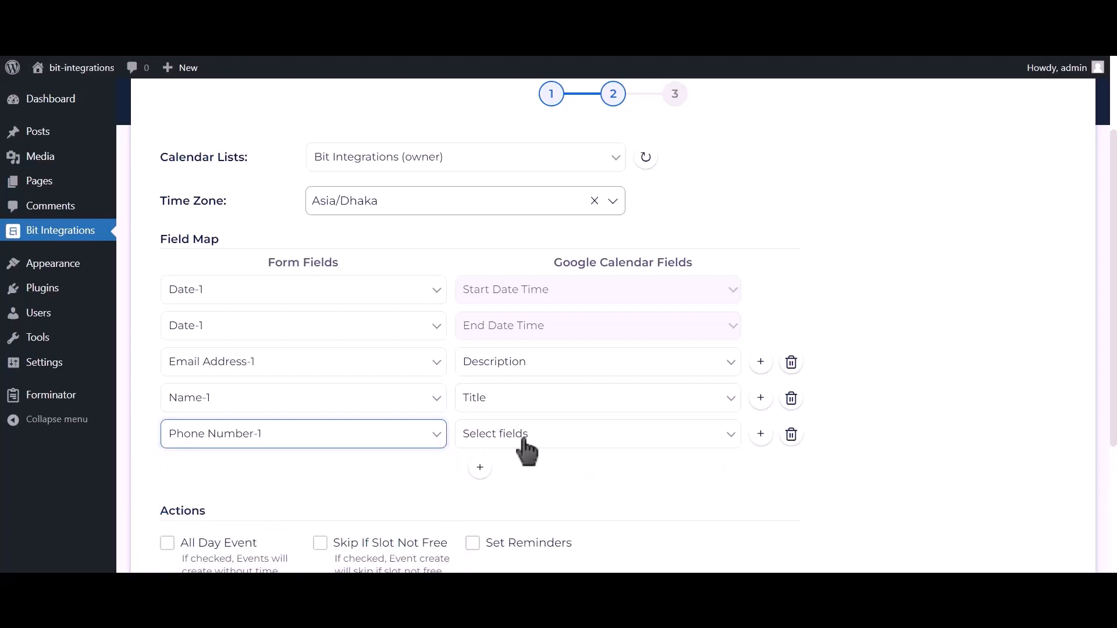
click(523, 443)
click(497, 495)
Enable All Day Event, then finish and save the integration.
scroll(367, 436, down, 2)
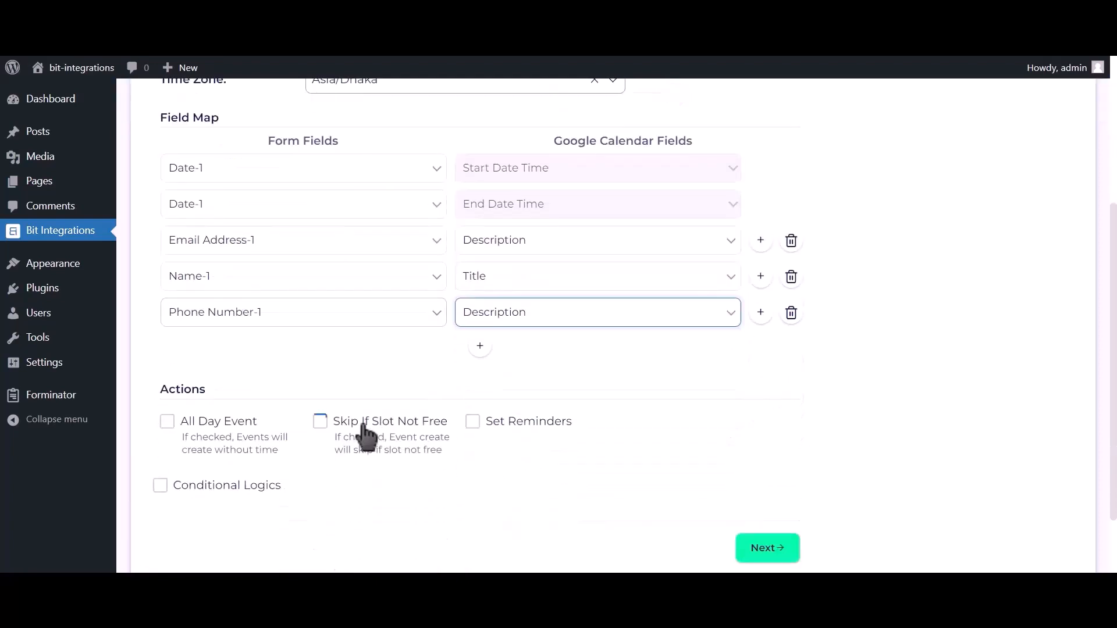
scroll(217, 430, down, 2)
click(208, 342)
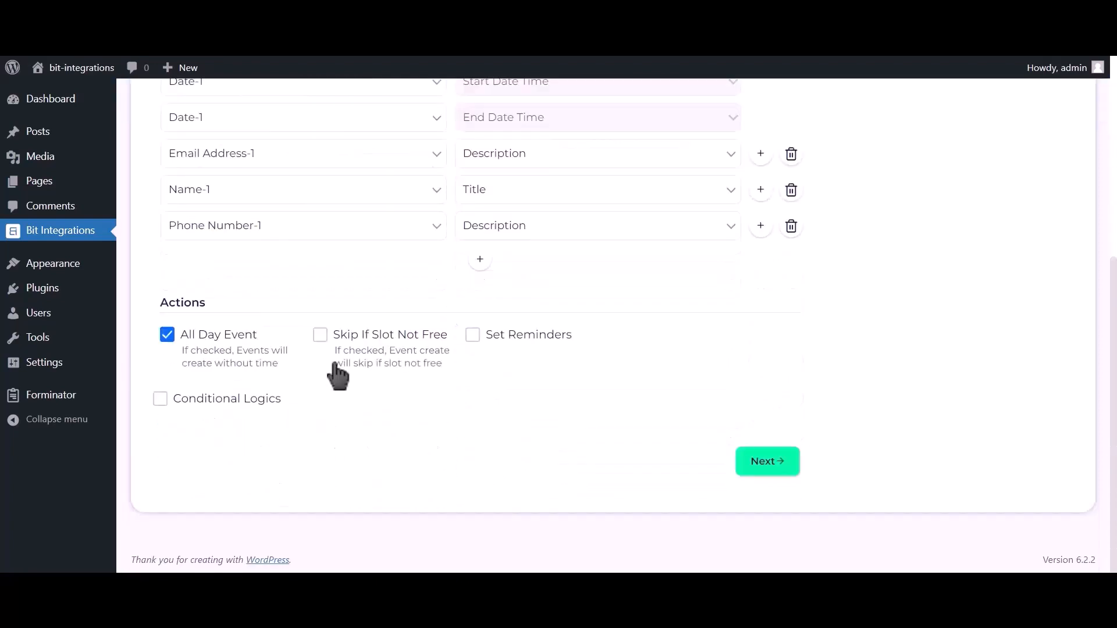
click(768, 462)
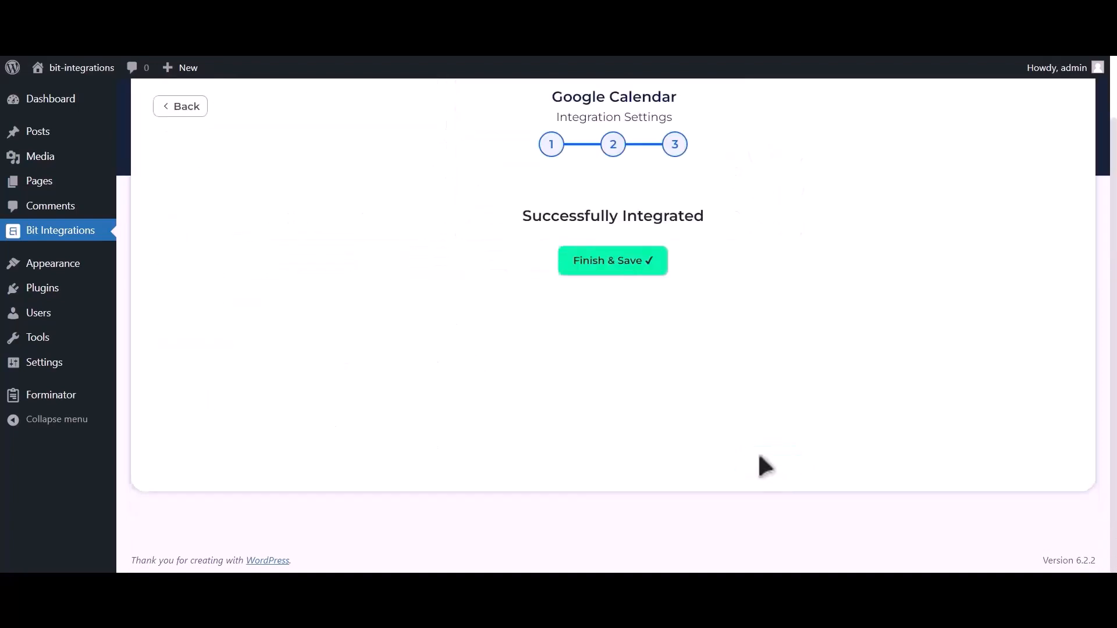
click(622, 270)
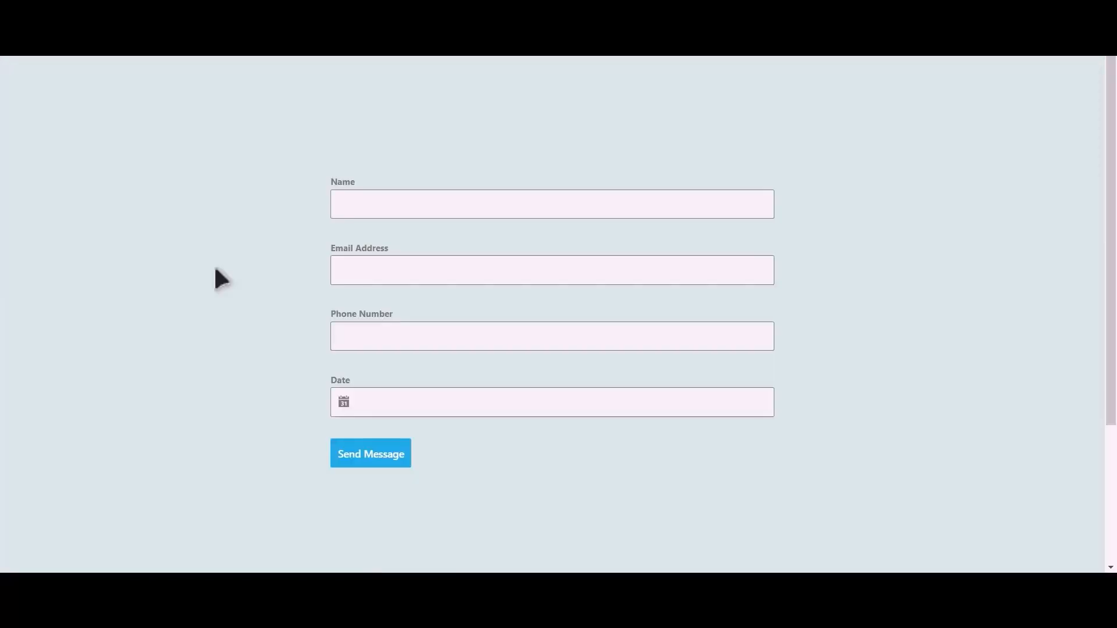
Fill in the Name field with 'Bit Integrations', plus an e-mail address and phone number.
click(433, 214)
text(Bit Integrat)
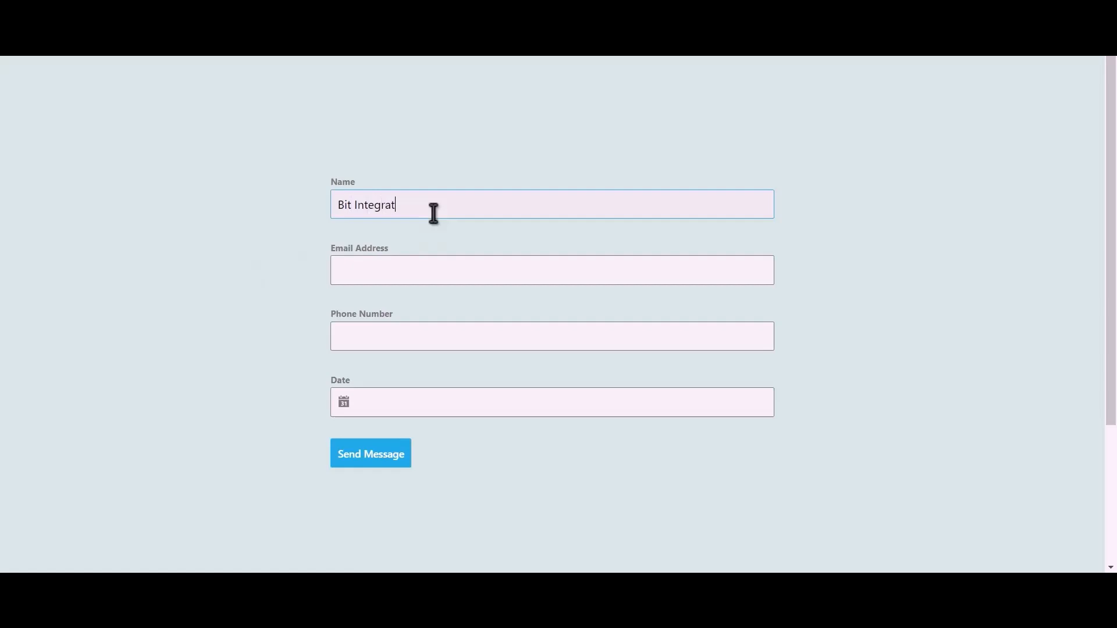
text(ions)
click(439, 264)
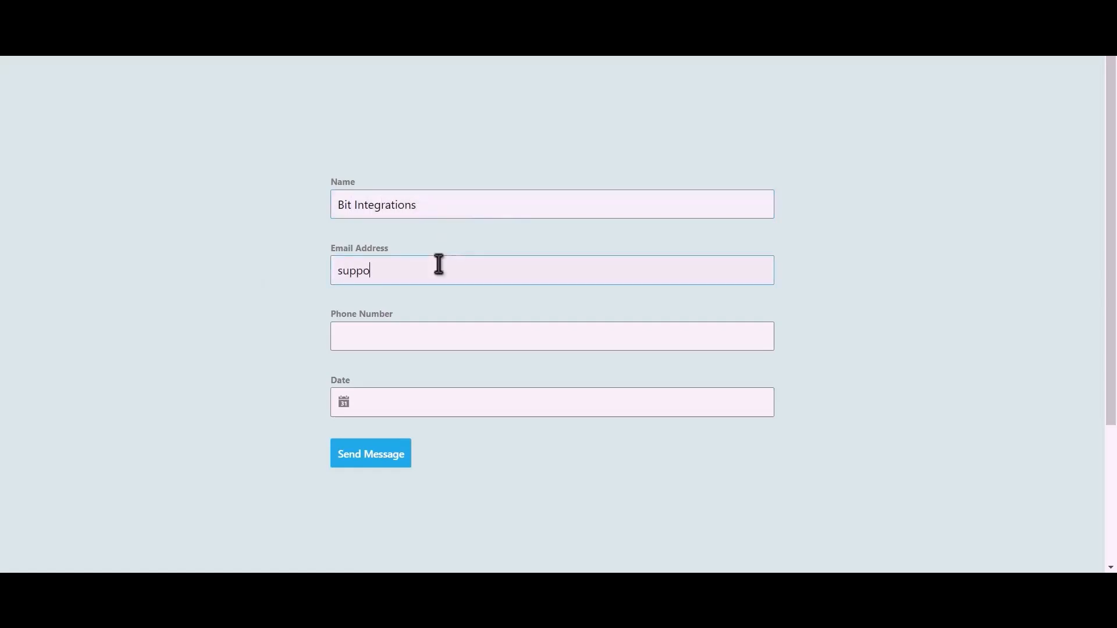
click(403, 330)
text(444555666)
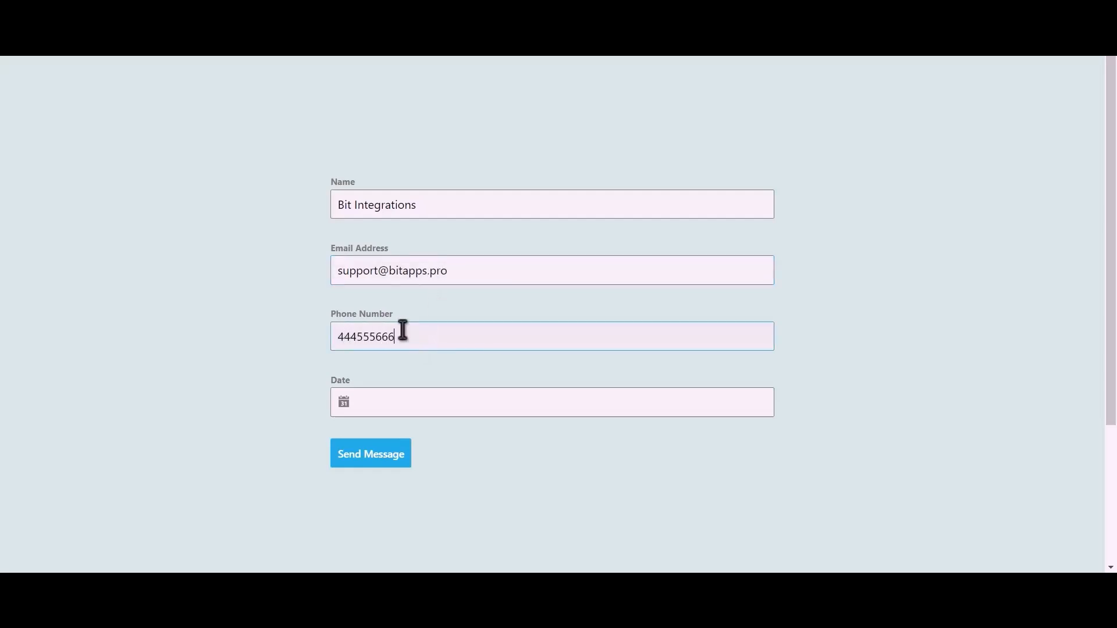
Set the Date field to June 13, 2023 and submit the form.
click(394, 401)
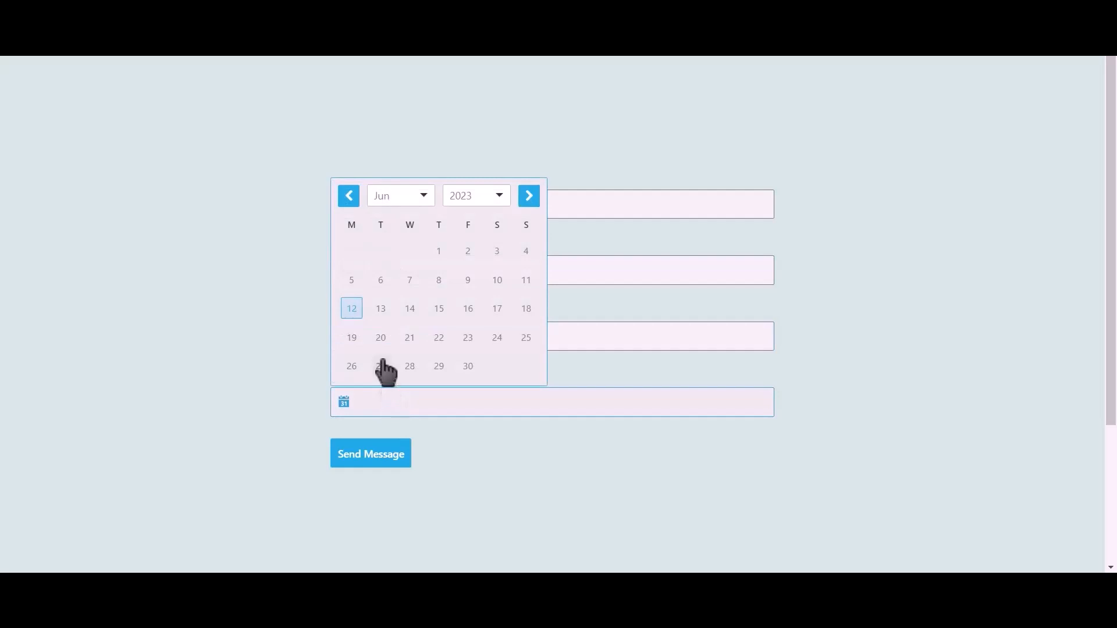
click(381, 309)
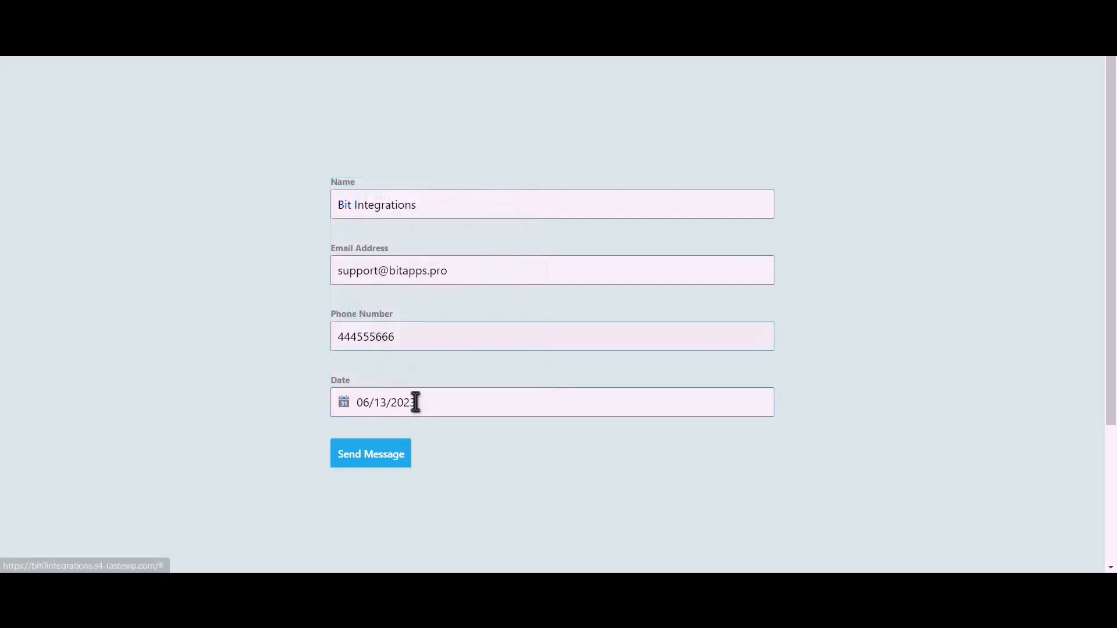
click(392, 464)
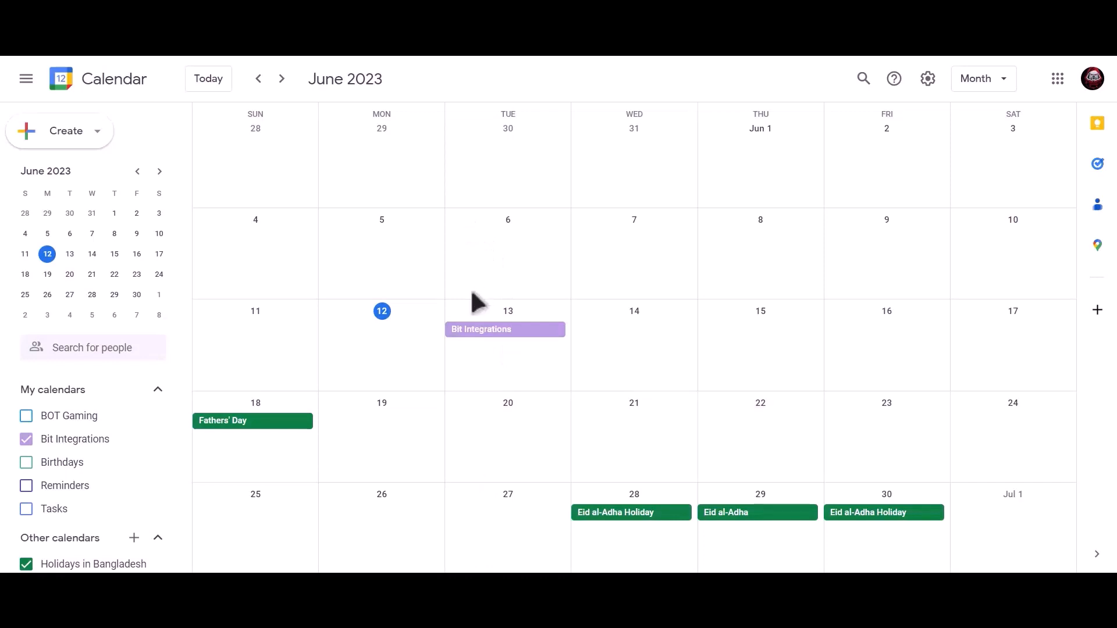
Open the Bit Integrations event on June 13 to see its details and the submitted phone number.
click(547, 335)
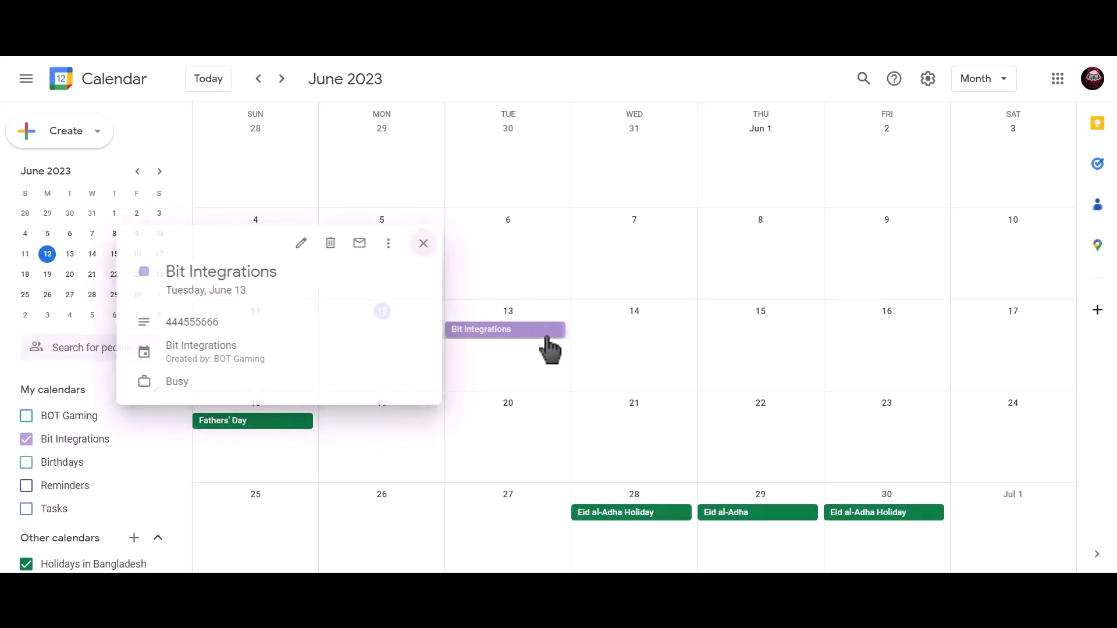